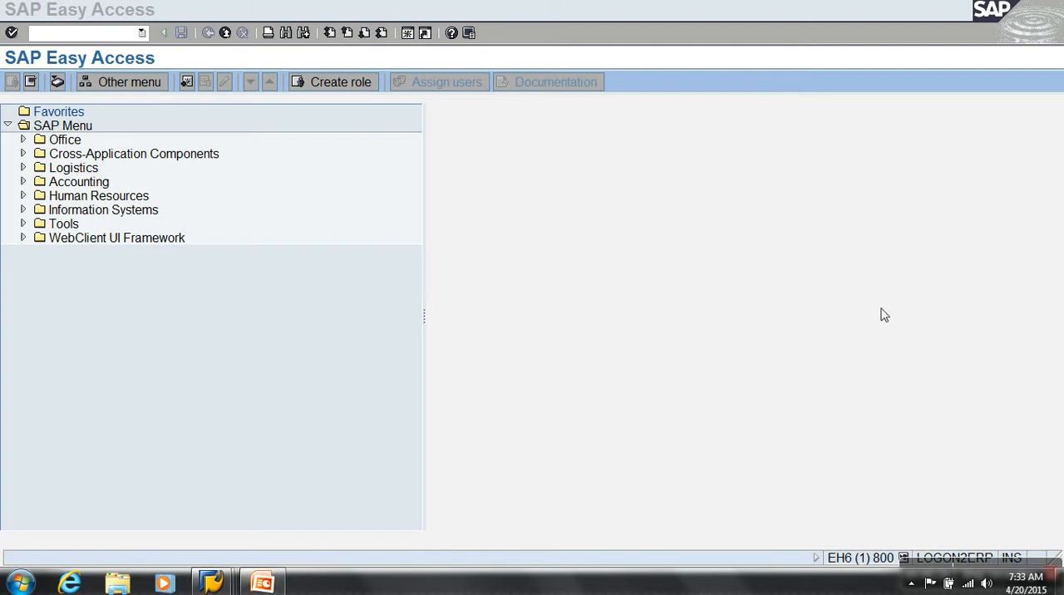
Run transaction /NSQ02 and start creating an InfoSet with the technical name ZBW_IS001
left_click(92, 40)
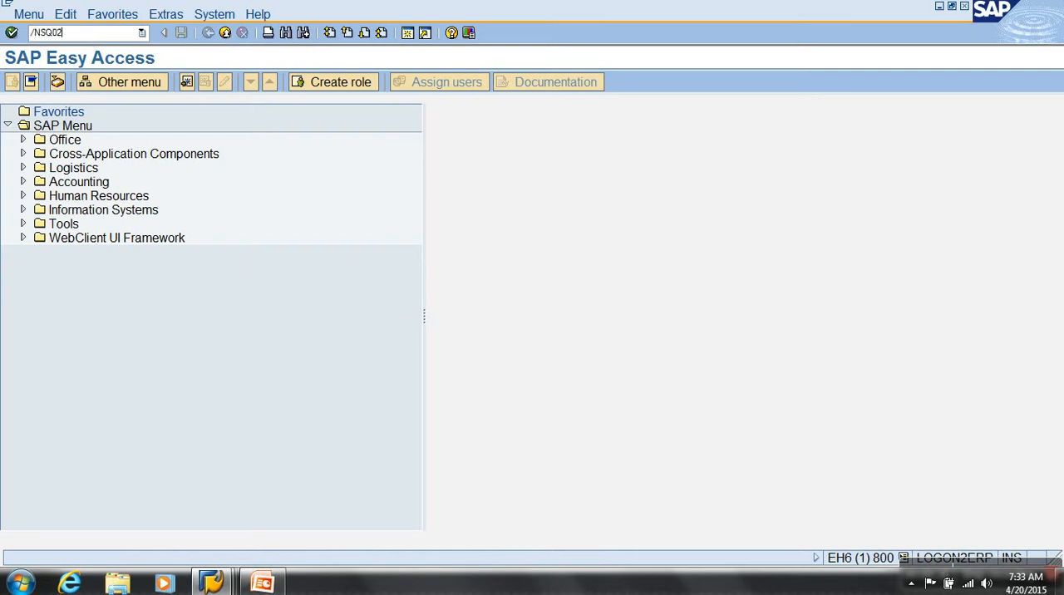
key("Return")
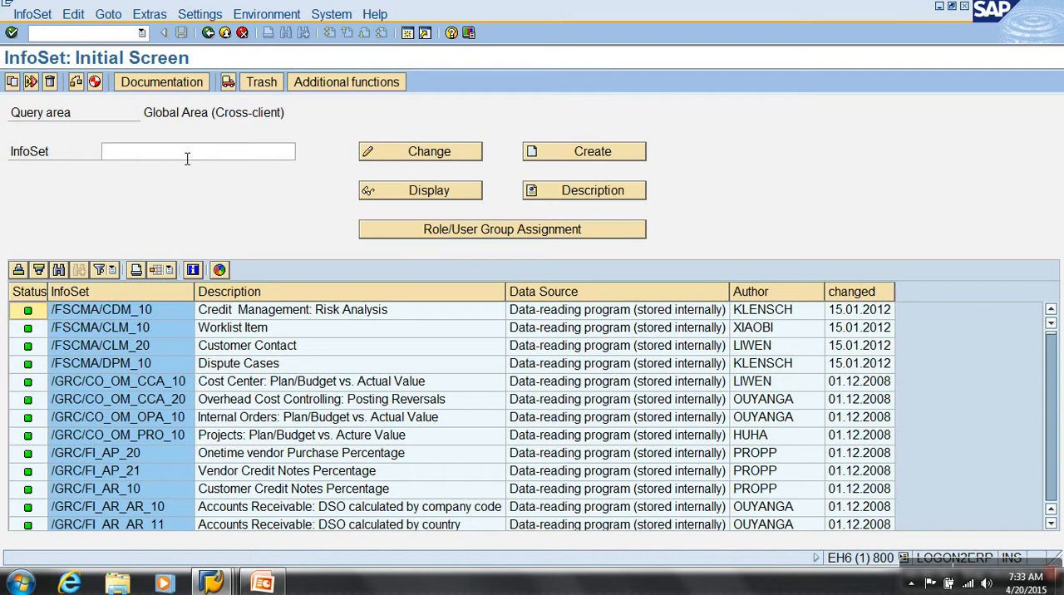
left_click(186, 160)
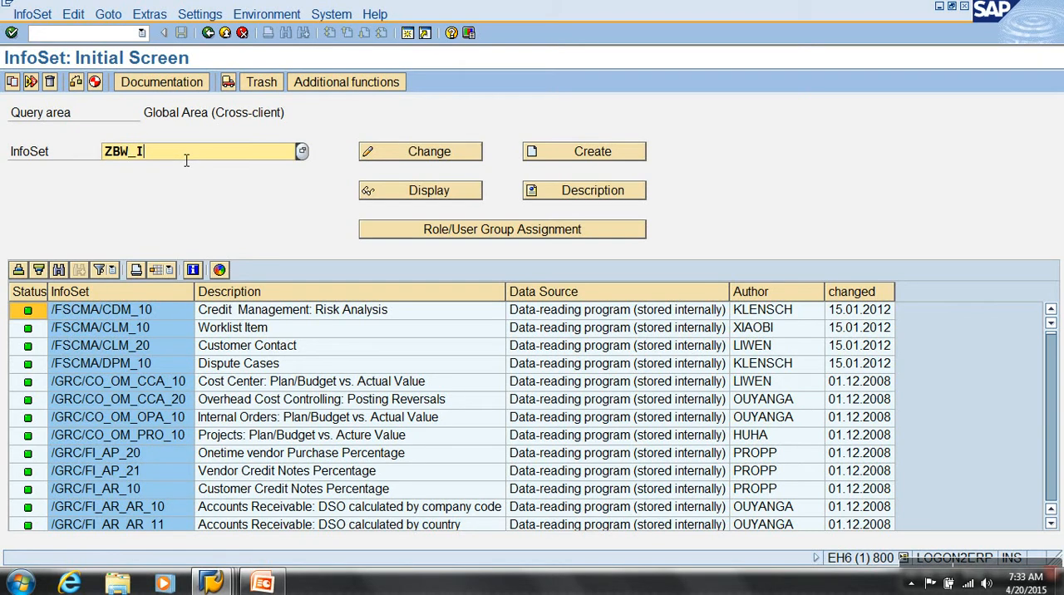
type("ZBW_IS001")
left_click(557, 158)
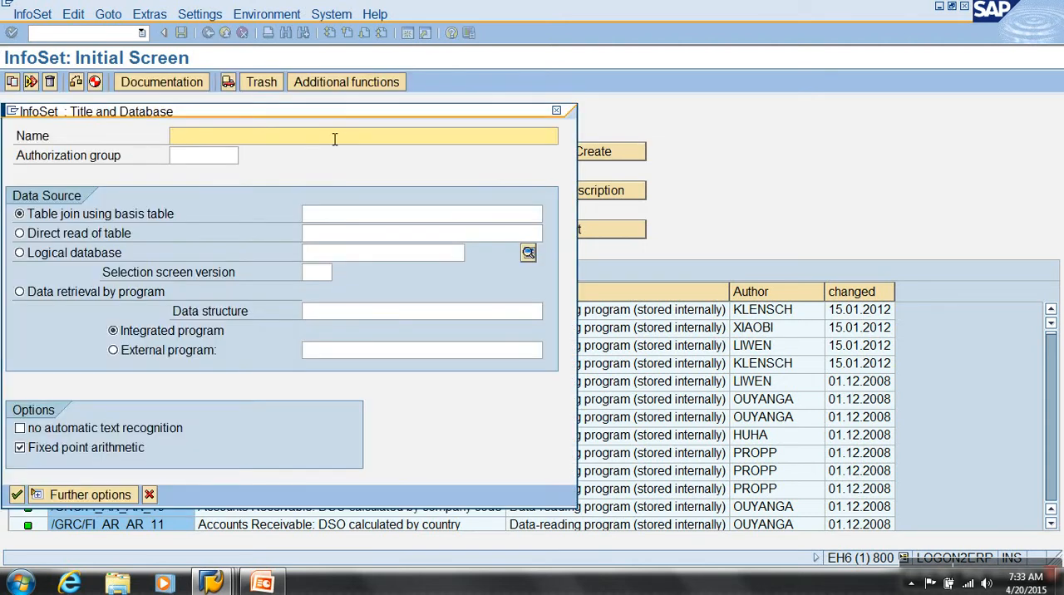
Name the InfoSet "Info Set Demo" and set its data source to a direct read of table VBAK
type("Info Set Demo")
left_click_drag(216, 118, 429, 49)
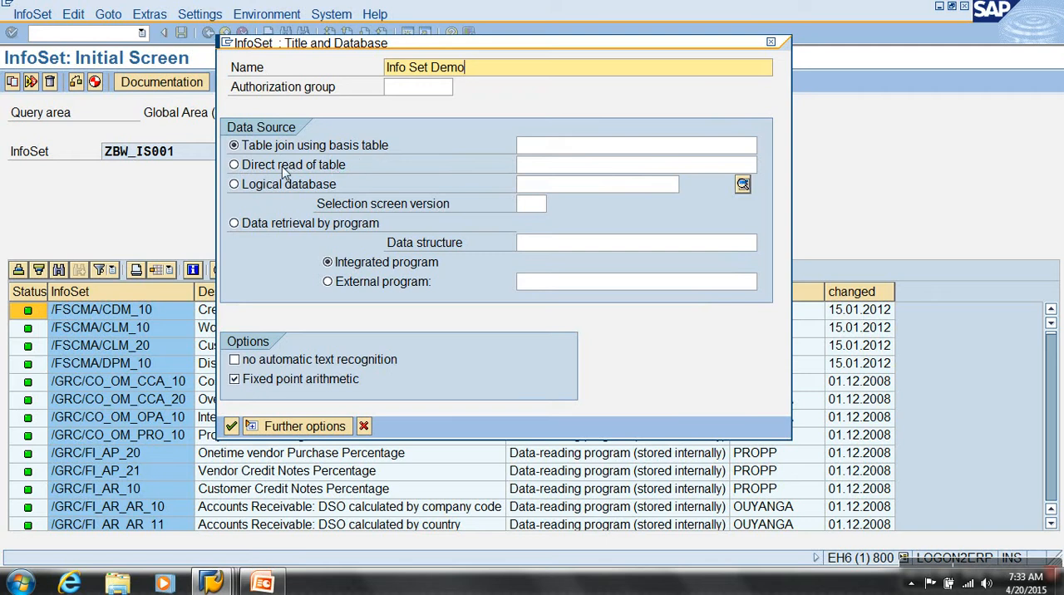
left_click(282, 225)
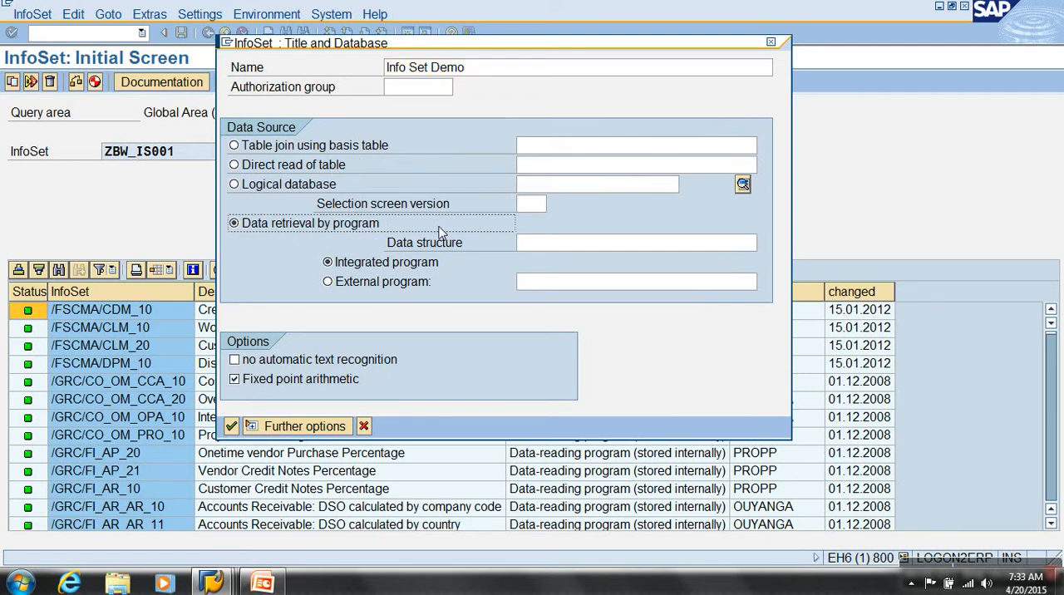
left_click(275, 168)
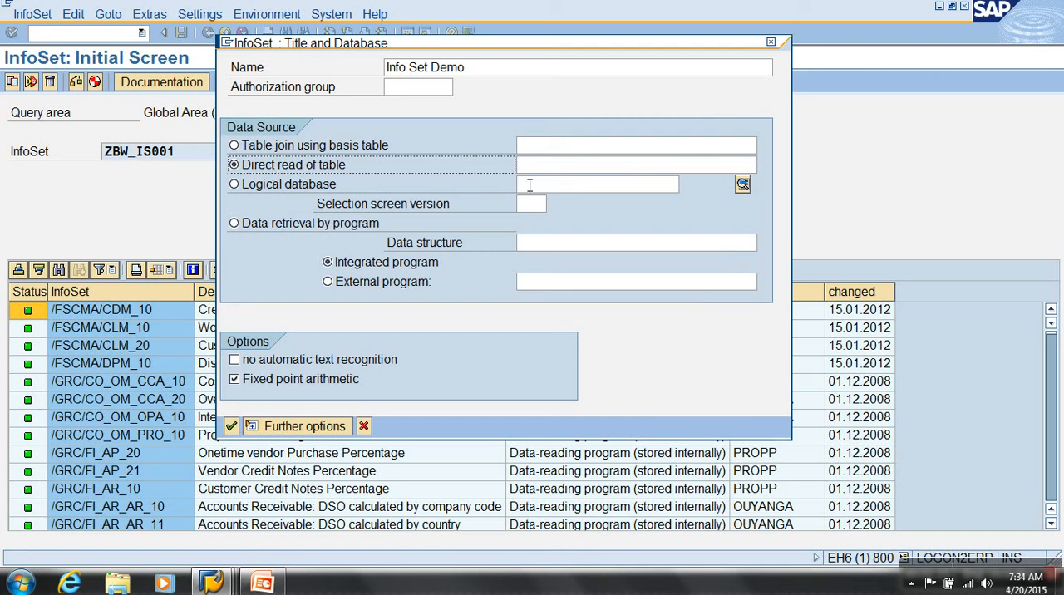
left_click(555, 171)
type("VBAK")
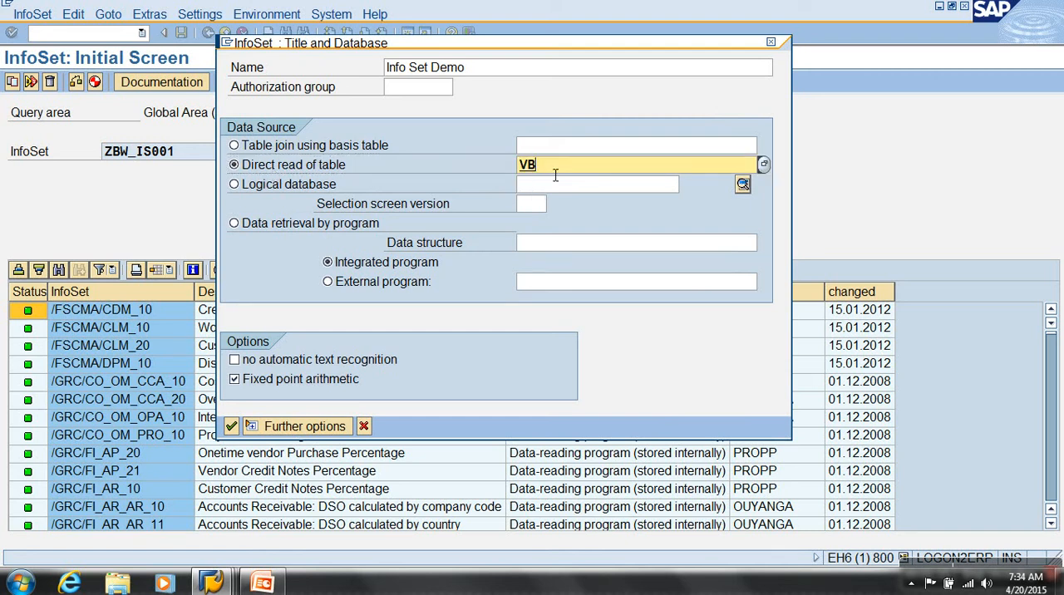
left_click(231, 427)
Choose to create empty field groups as the InfoSet's field group default
left_click_drag(285, 292, 451, 214)
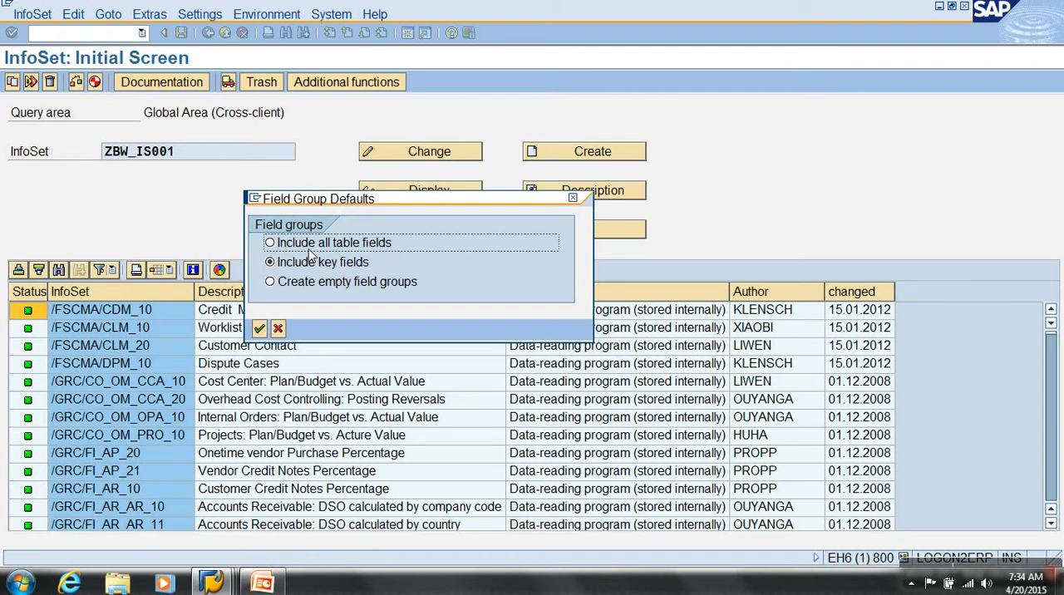
left_click(324, 285)
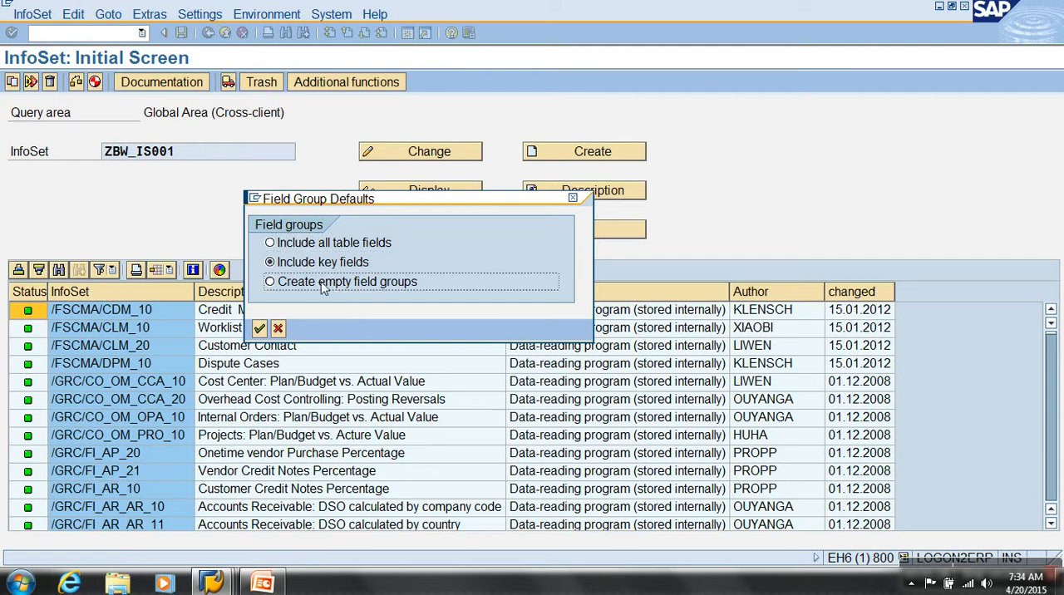
left_click(261, 329)
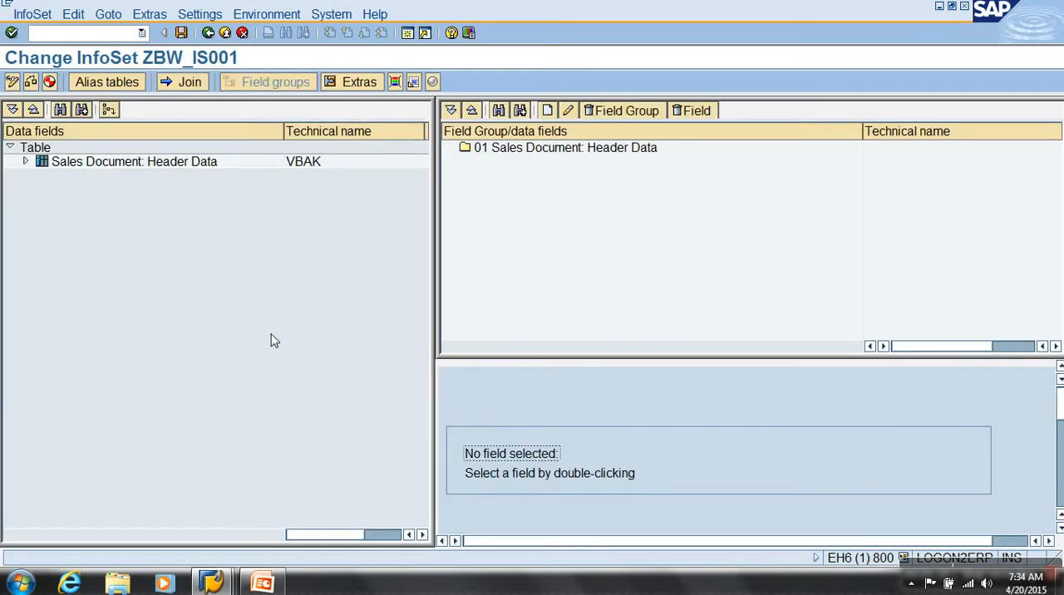
left_click(530, 149)
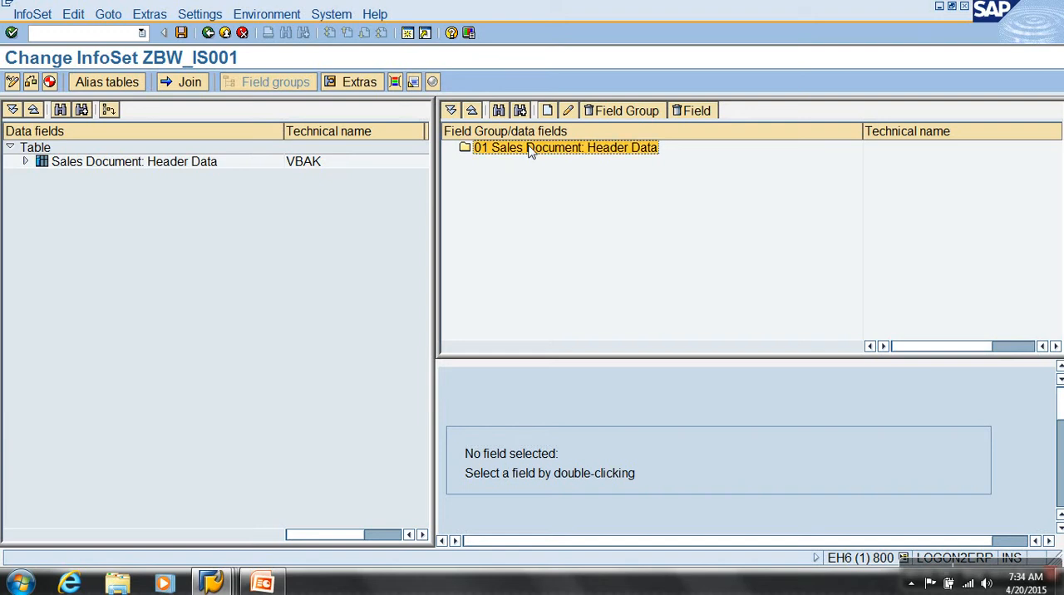
left_click(25, 161)
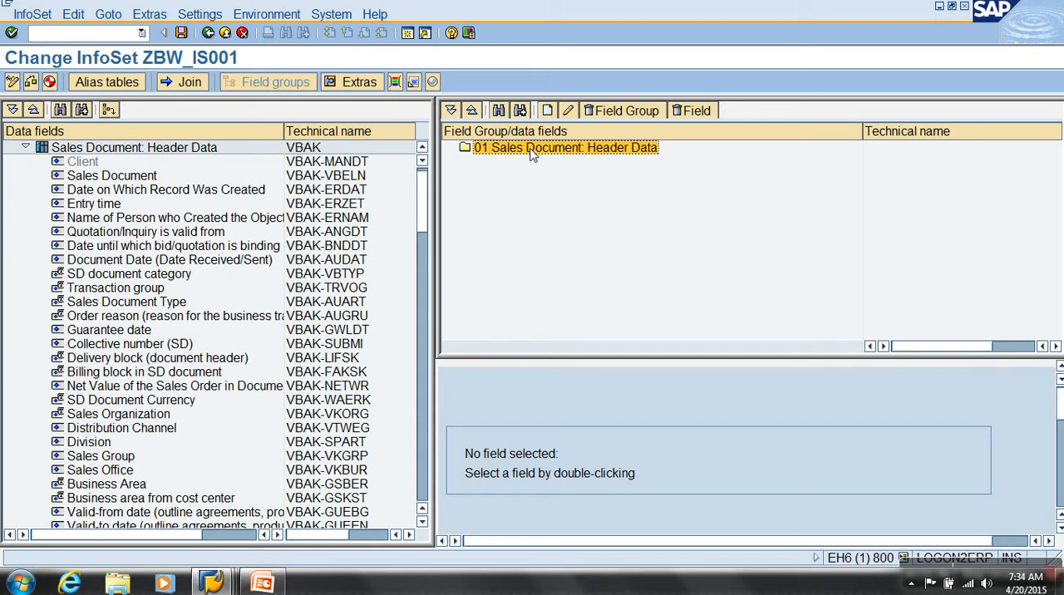
left_click(26, 148)
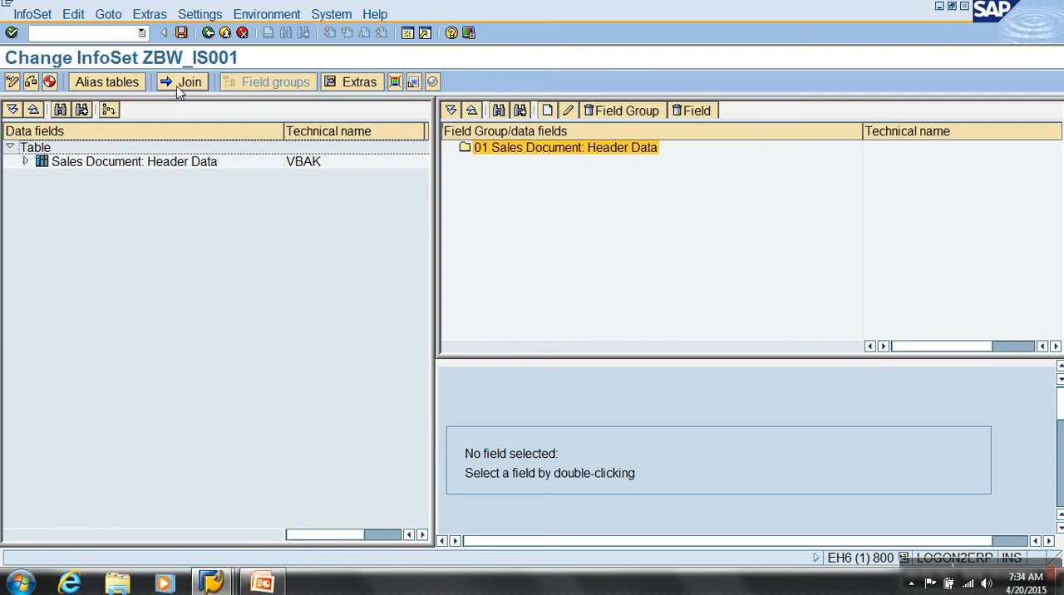
Insert table VBUK into the InfoSet's join definition and place it farther away from the VBAK table
left_click(180, 82)
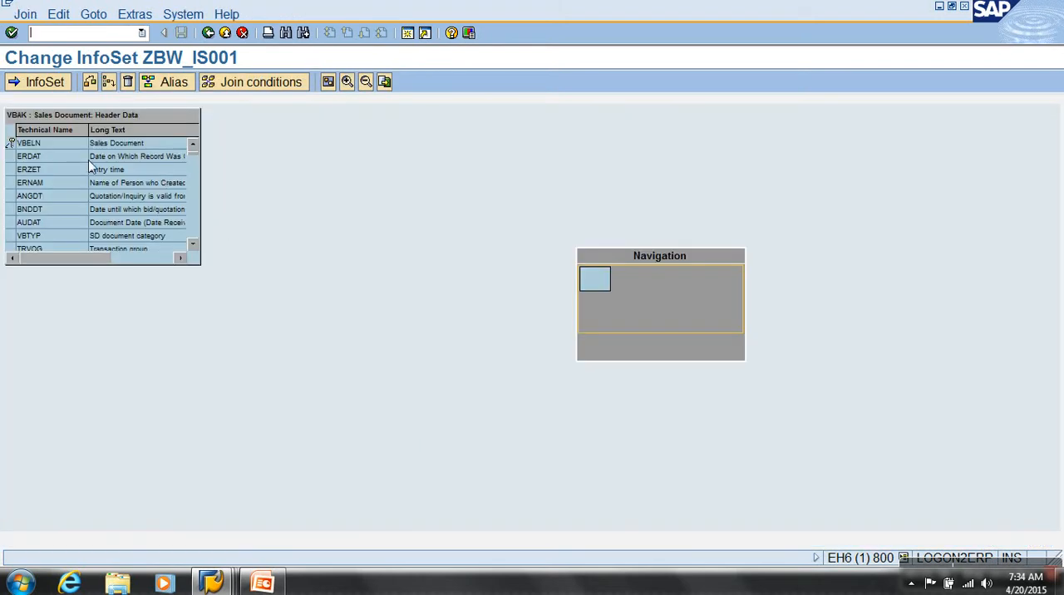
left_click(109, 83)
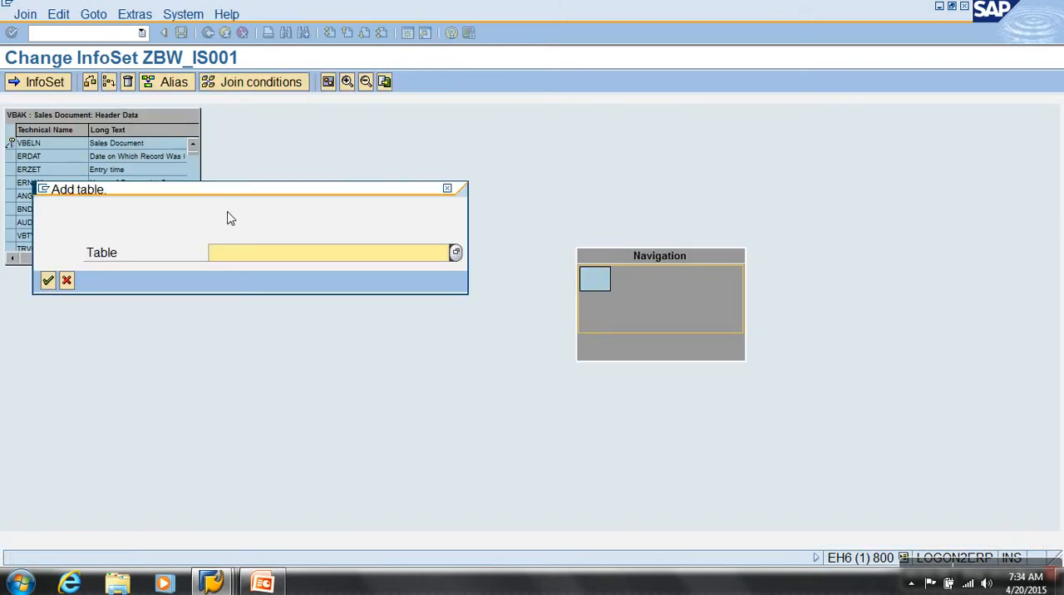
key("Return")
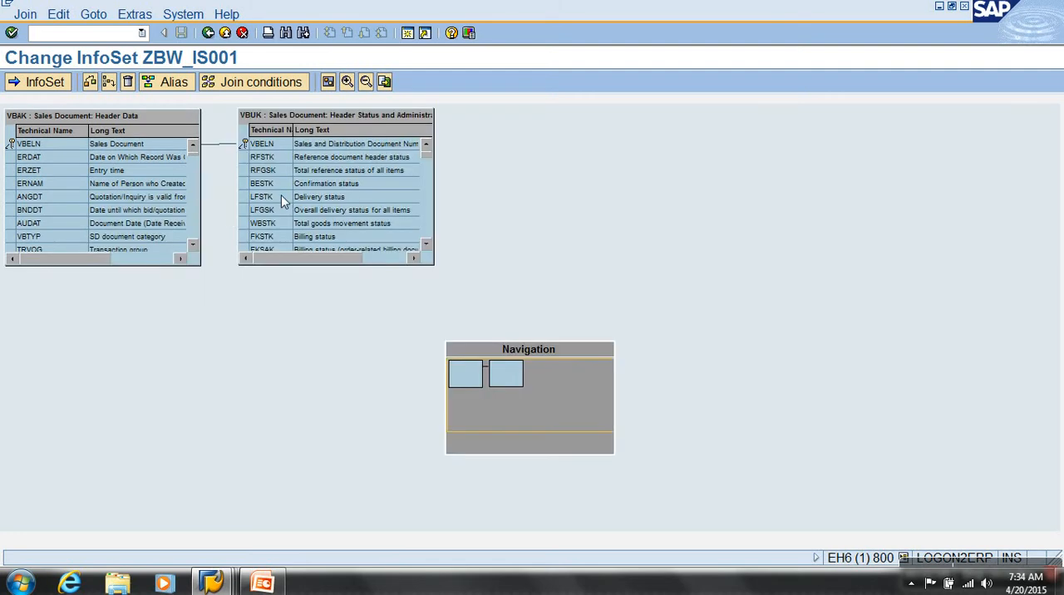
left_click_drag(360, 115, 527, 127)
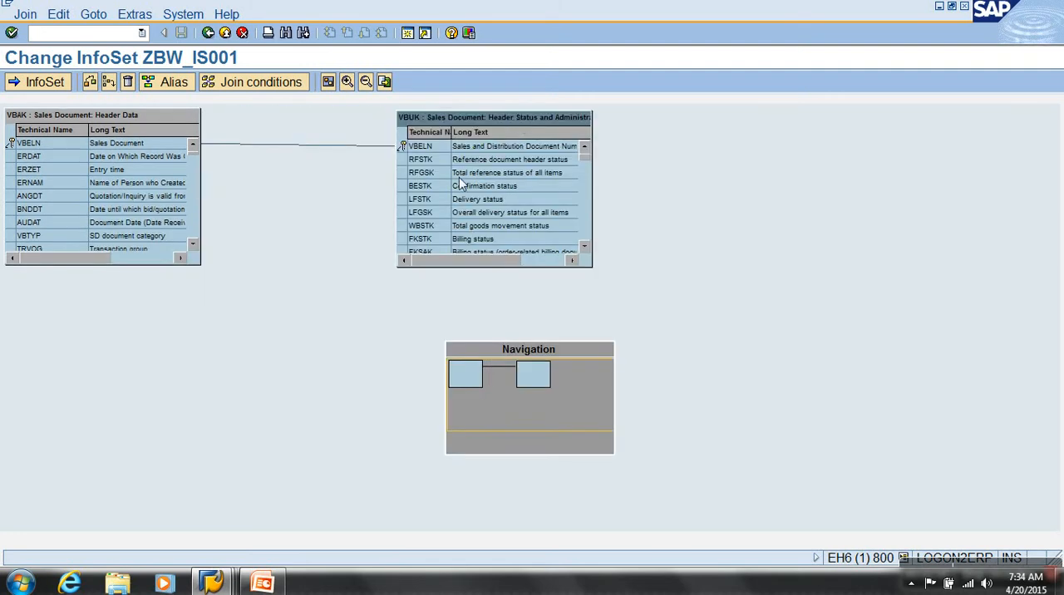
Make the VBELN link between VBAK and VBUK a left outer join and have further join conditions proposed
right_click(420, 149)
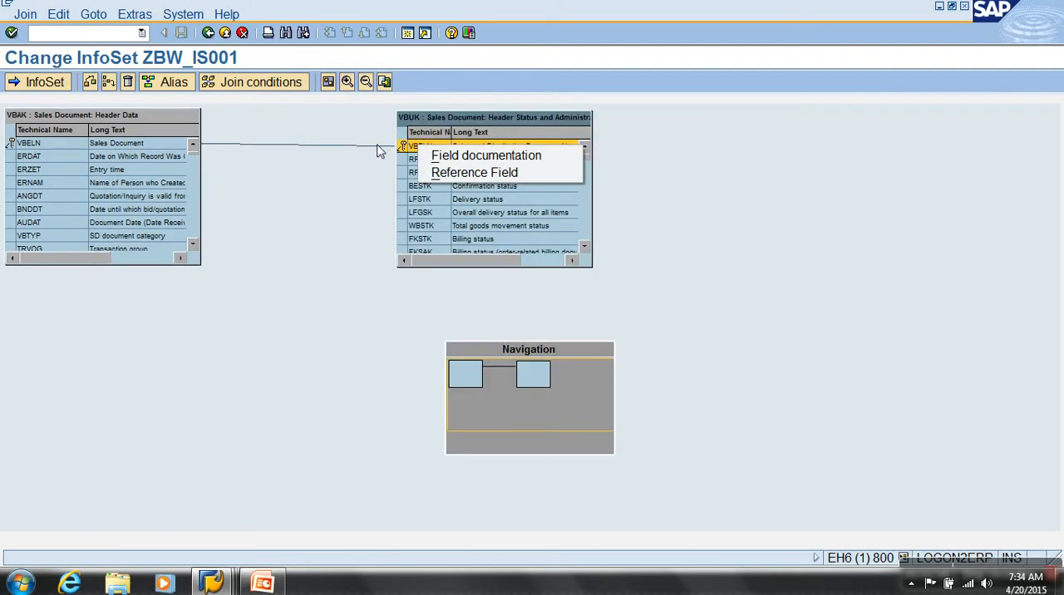
right_click(378, 152)
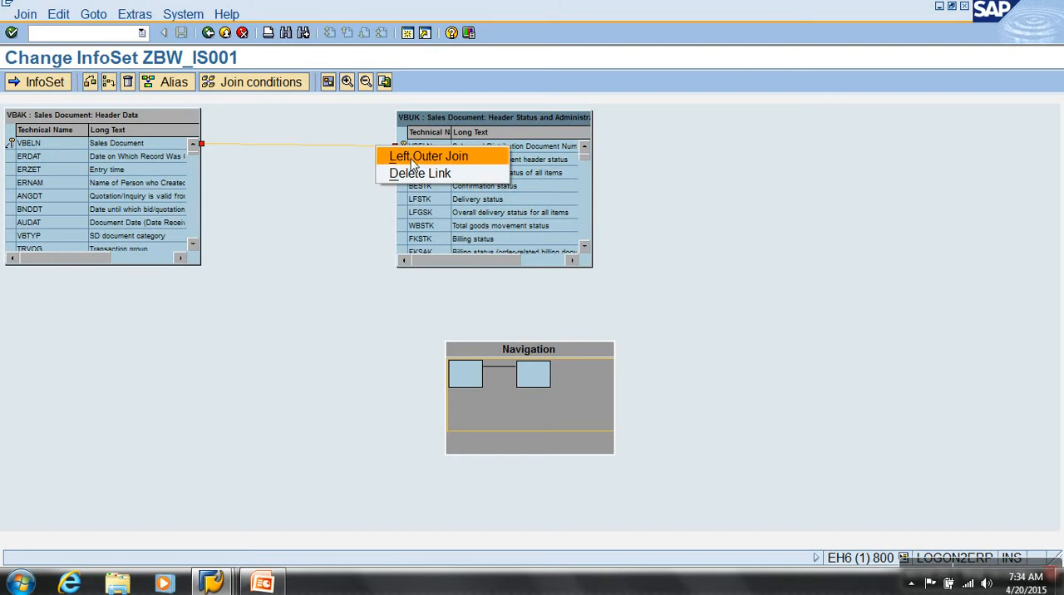
left_click(410, 158)
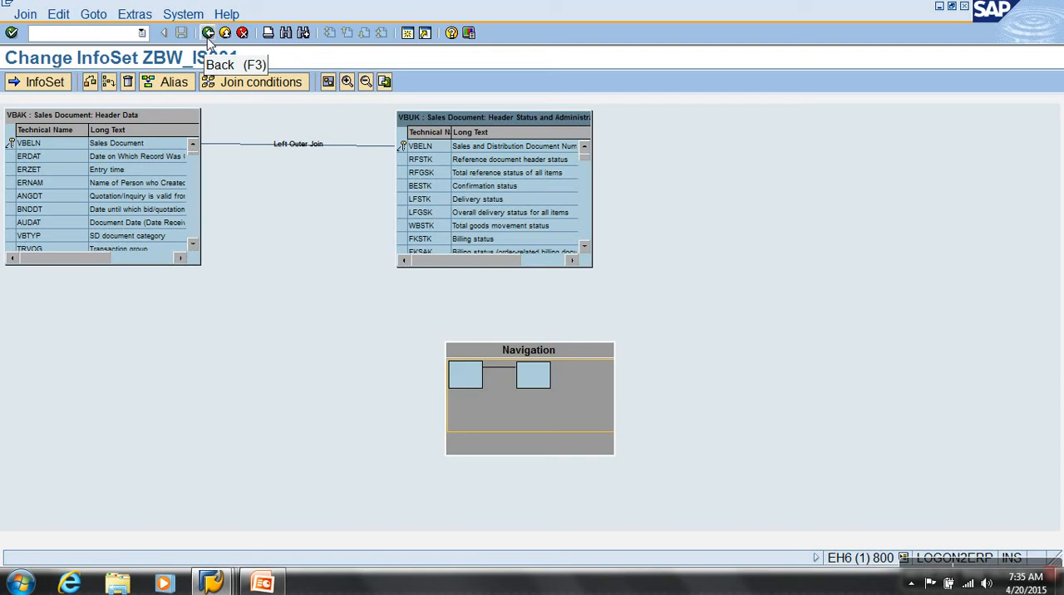
left_click(254, 84)
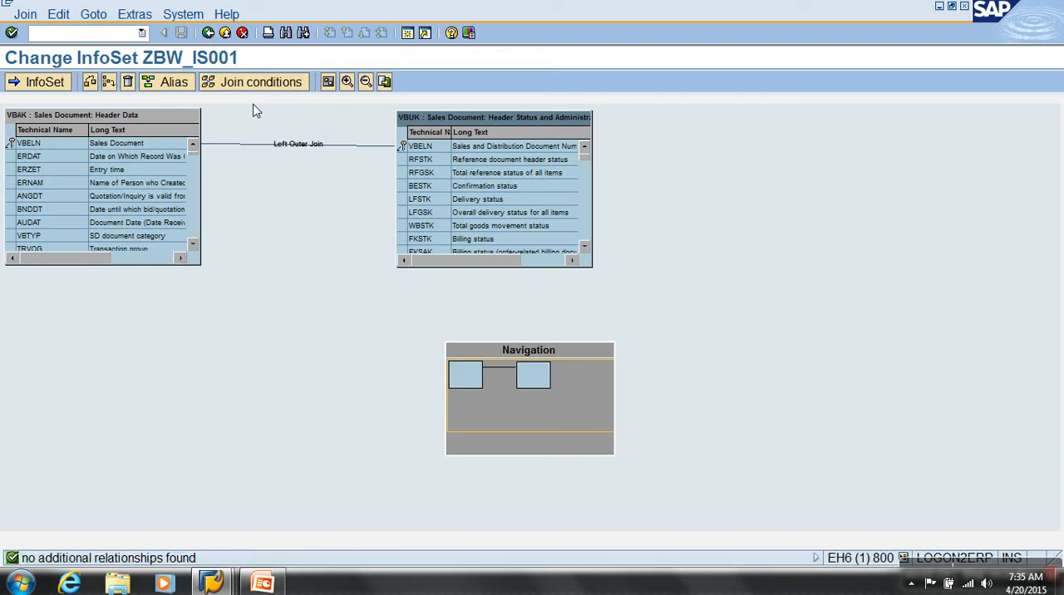
left_click(208, 33)
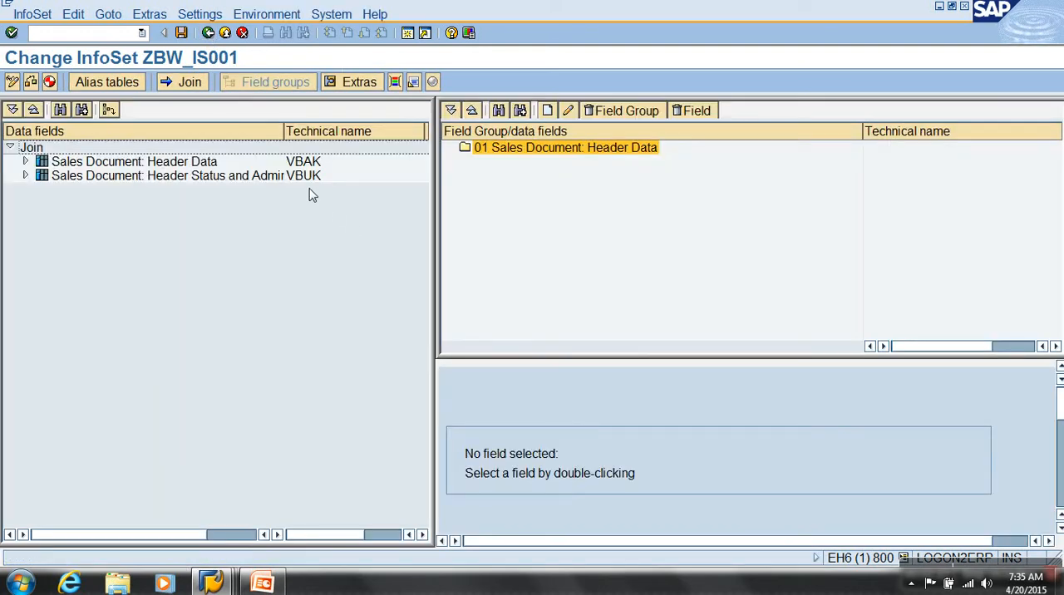
left_click(200, 83)
left_click(177, 85)
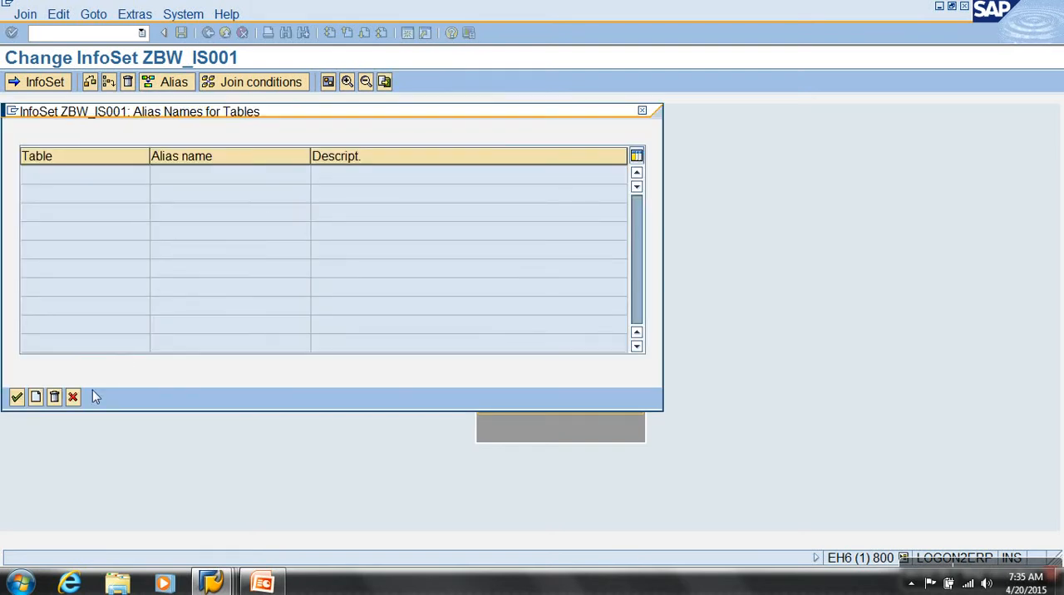
left_click(72, 397)
left_click(209, 35)
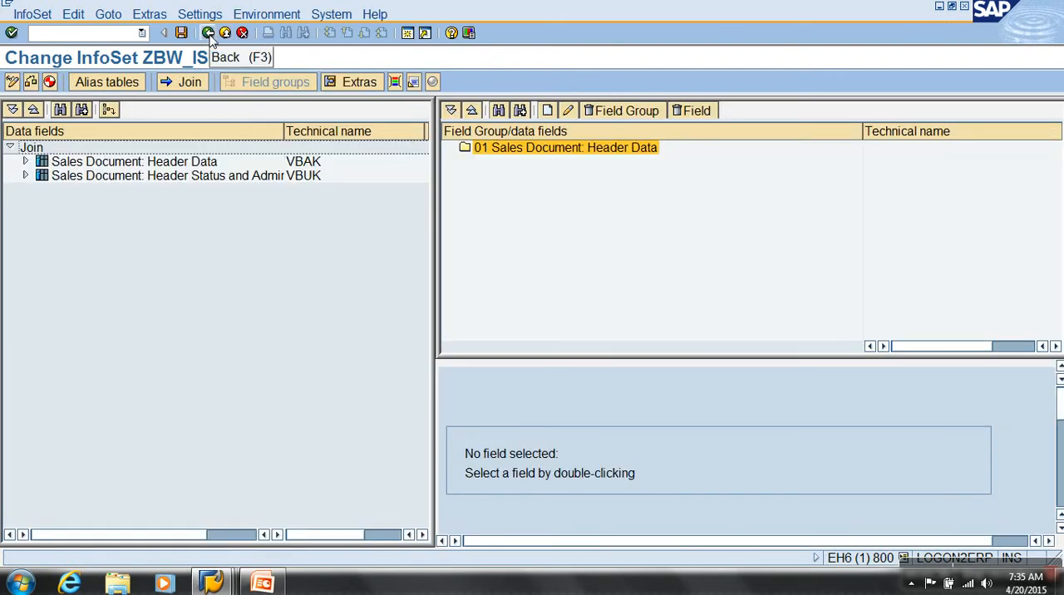
Assign the VBAK fields Sales Document and Date on Which Record Was Created to field group 01 Sales Document: Header Data
left_click(26, 162)
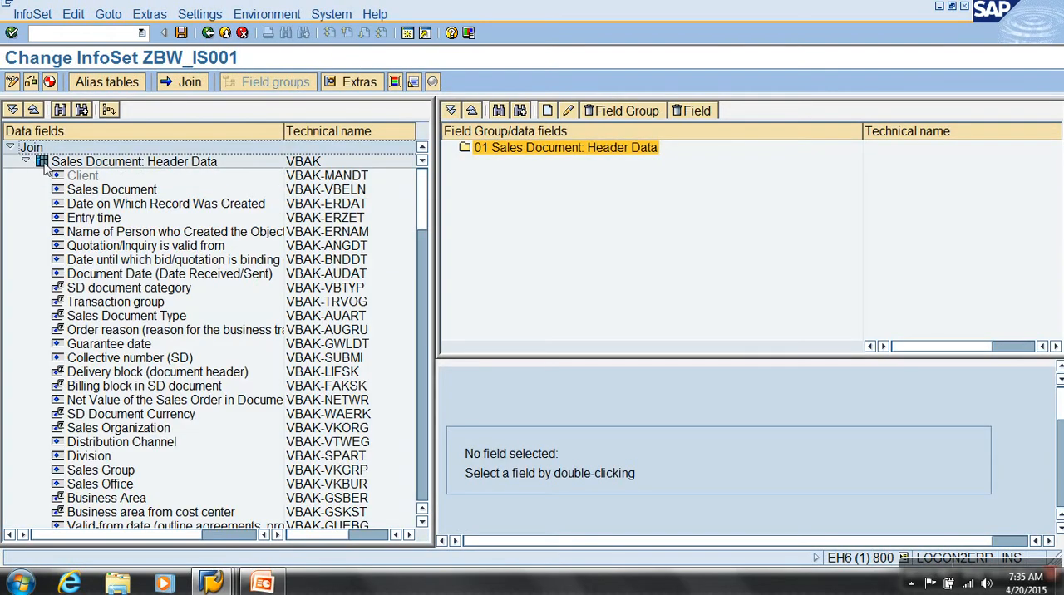
left_click(134, 192)
left_click(133, 204, "ctrl")
left_click_drag(137, 193, 526, 160)
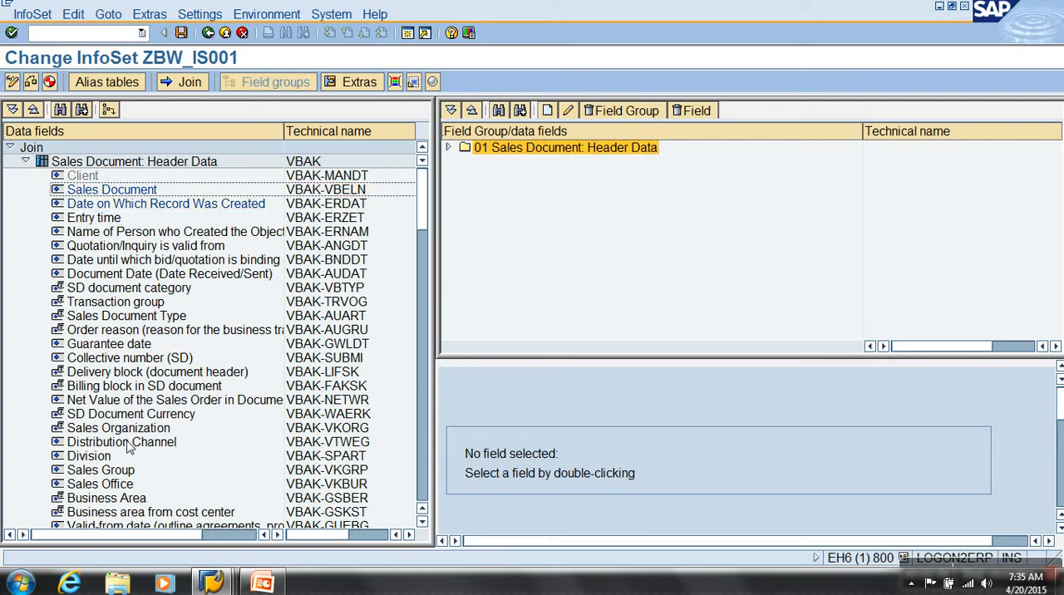
Assign VBAK's Net Value of the Sales Order, with its SD Document Currency, and Sales Organization to field group 01
left_click(118, 401)
left_click(123, 429, "shift")
left_click_drag(137, 409, 506, 153)
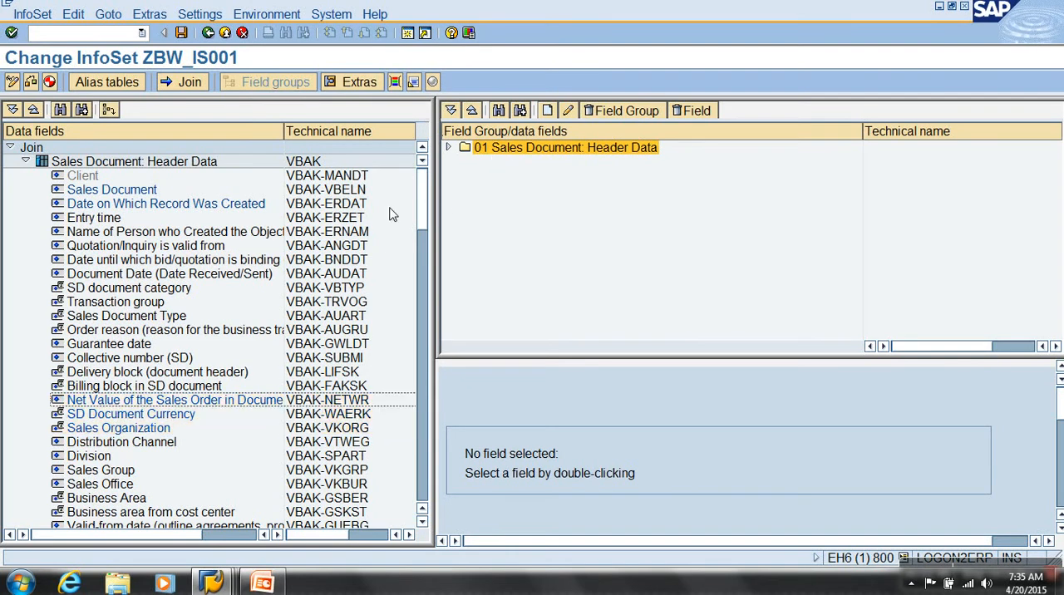
Assign the VBUK fields Confirmation status, Delivery status and Billing status to field group 01 Sales Document: Header Data
left_click(24, 163)
left_click(26, 177)
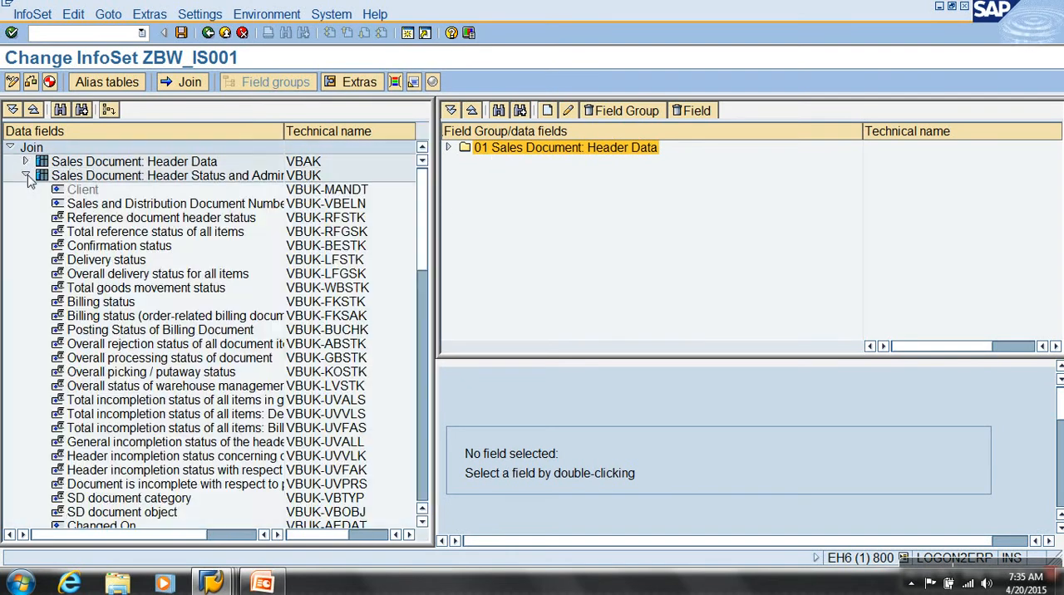
left_click(156, 250, "shift")
left_click(154, 260)
left_click(139, 247)
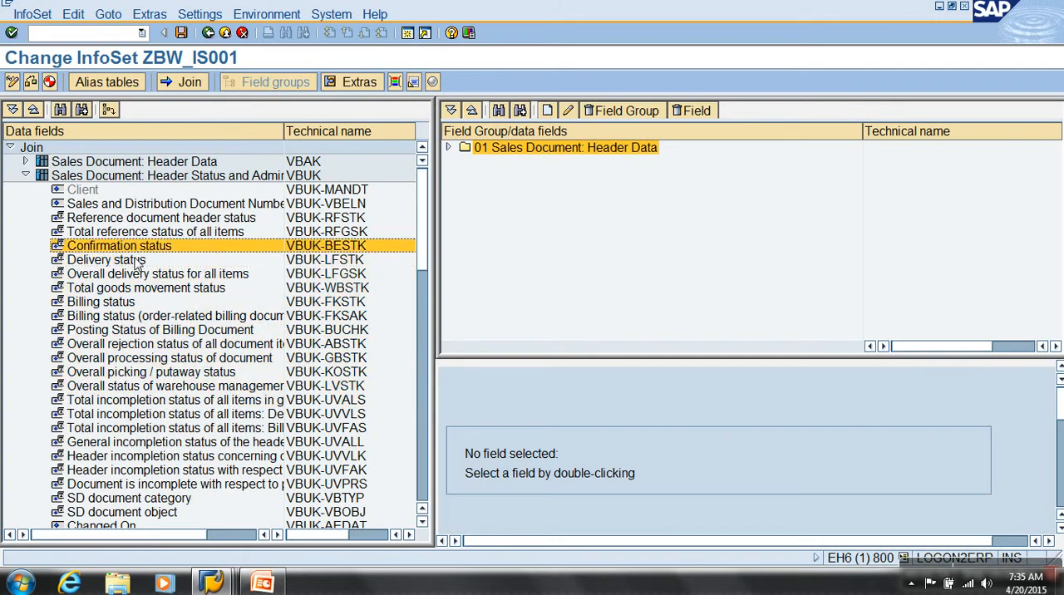
left_click(130, 302, "ctrl")
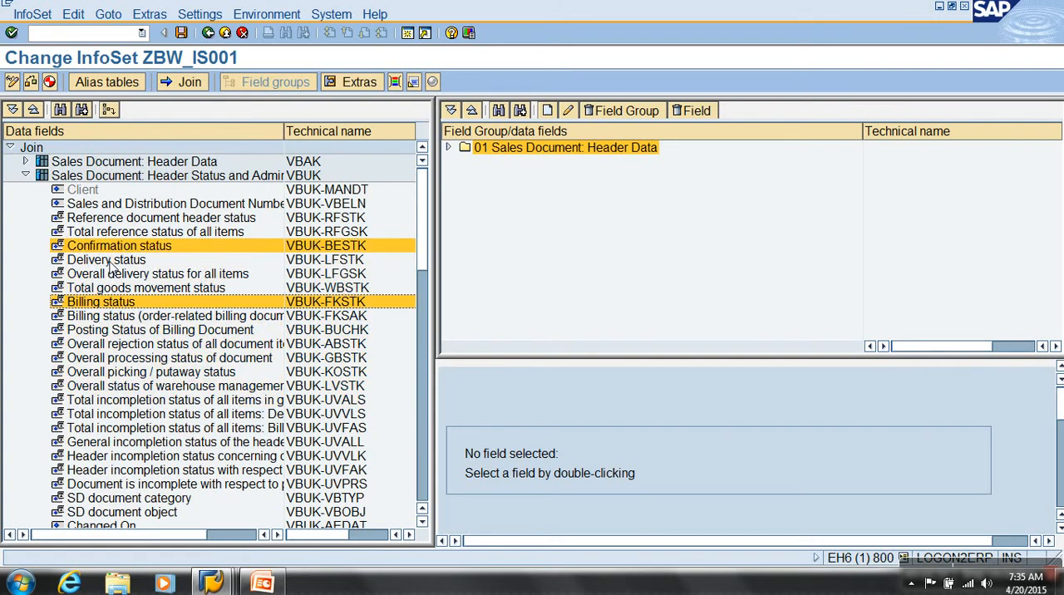
left_click(116, 261, "ctrl")
left_click_drag(119, 262, 515, 158)
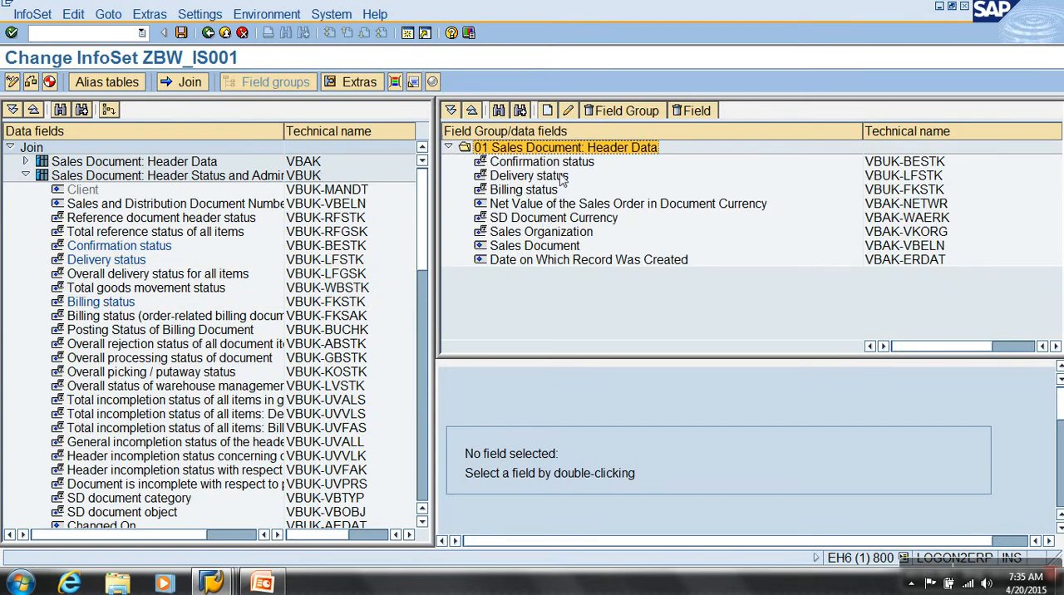
Generate InfoSet ZBW_IS001 and return to the InfoSet initial screen
left_click(51, 83)
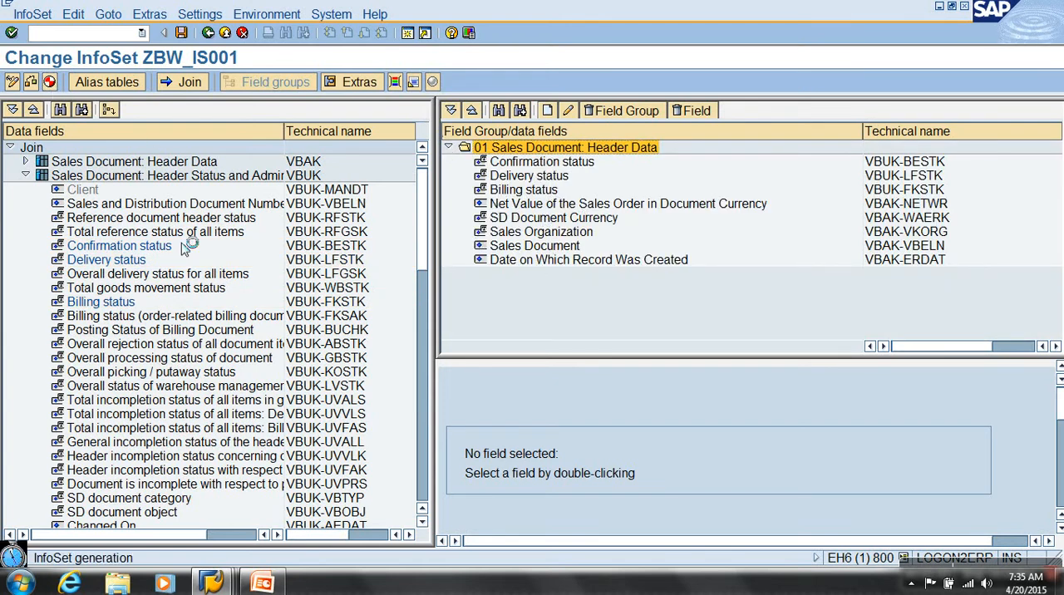
left_click(207, 379)
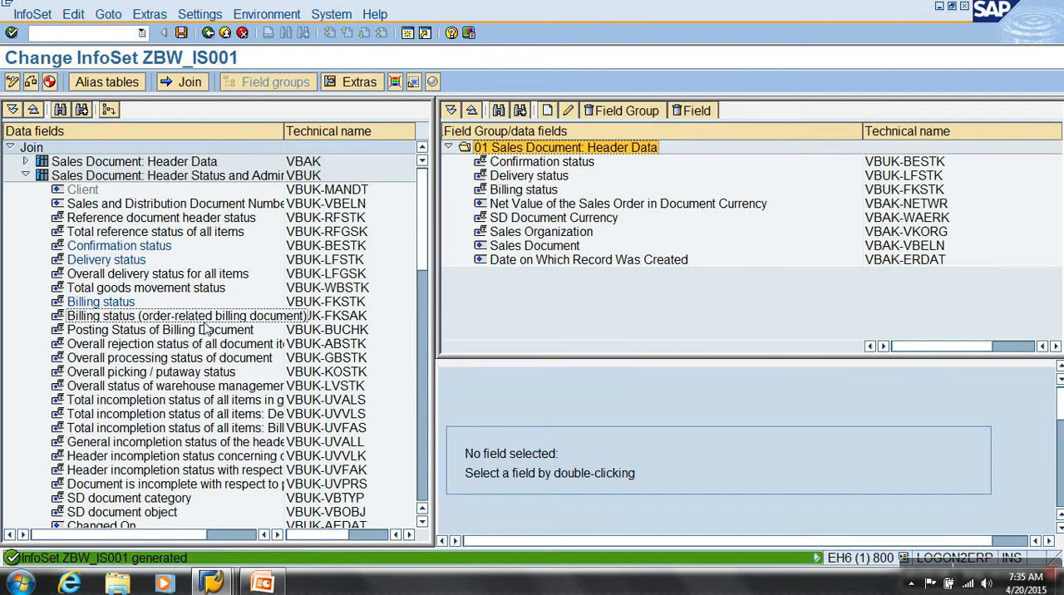
left_click(208, 32)
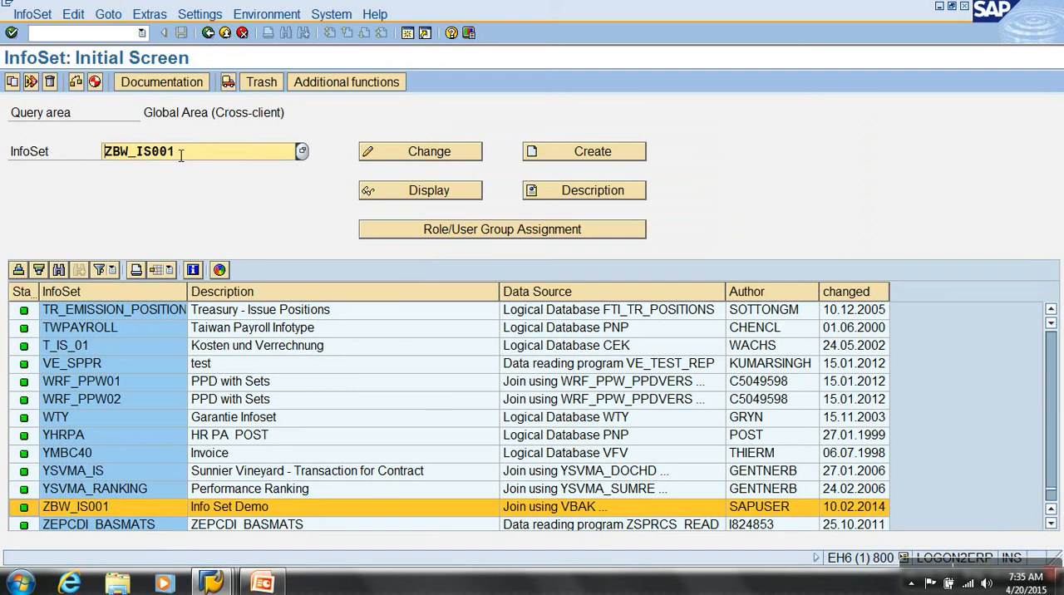
Go to transaction RSO2 and start creating the transaction data DataSource ZBW_IS_DS1
left_click(92, 35)
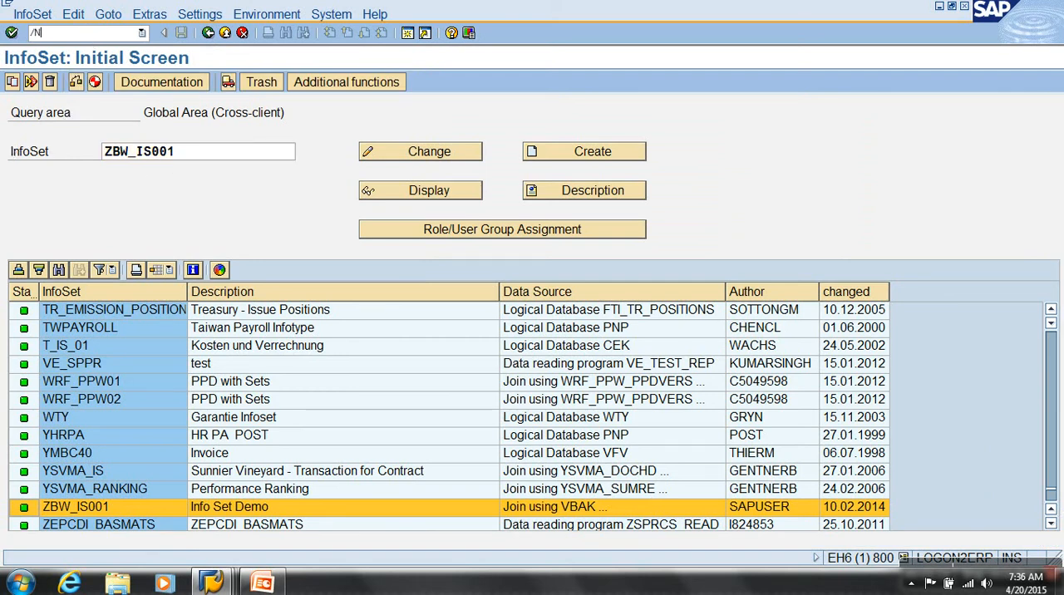
type("/NRSO2")
key("Return")
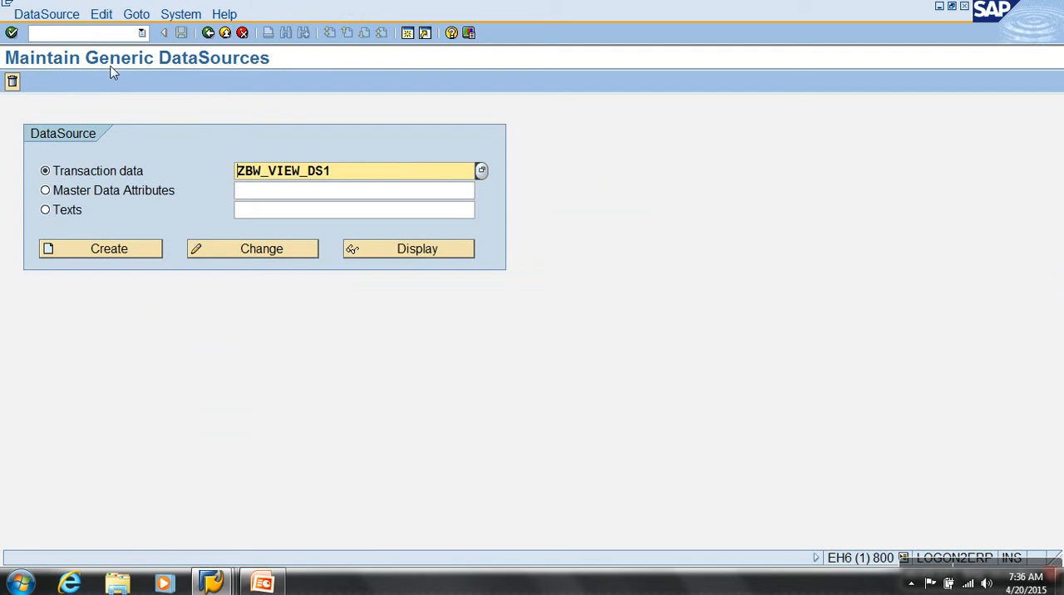
key("BackSpace")
key("BackSpace")
key("BackSpace")
key("BackSpace")
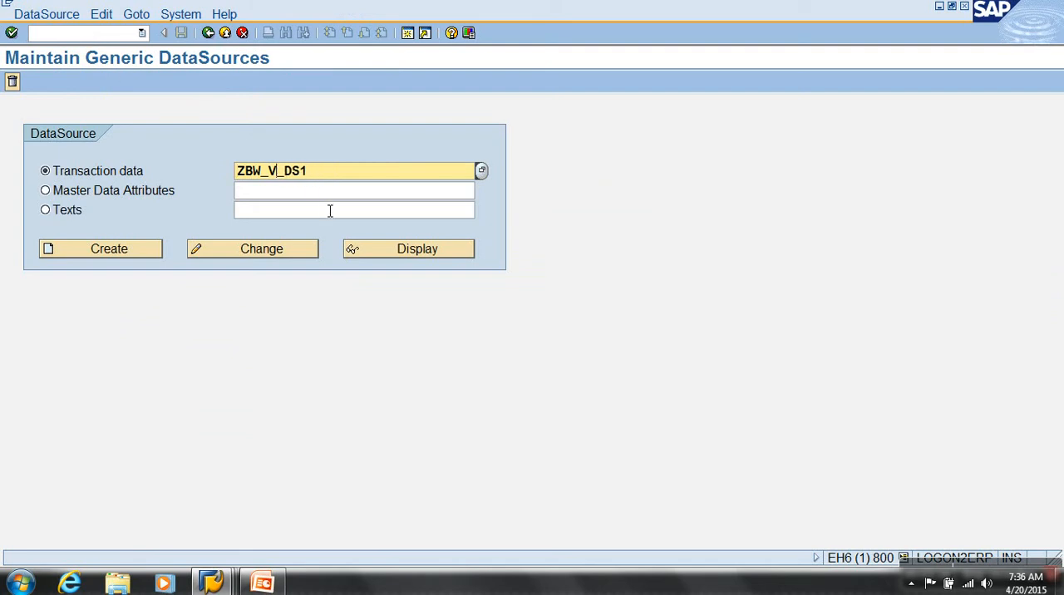
type("IS")
left_click(125, 254)
Set the application component to SD and enter the DS : Infoset text as the short, medium and long descriptions
type("SD")
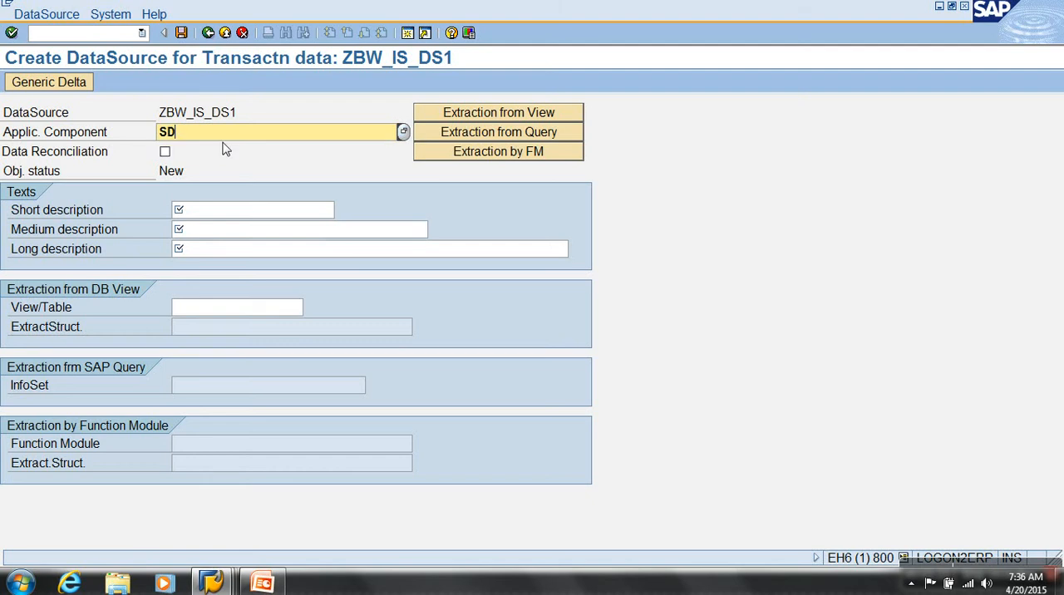
left_click(224, 218)
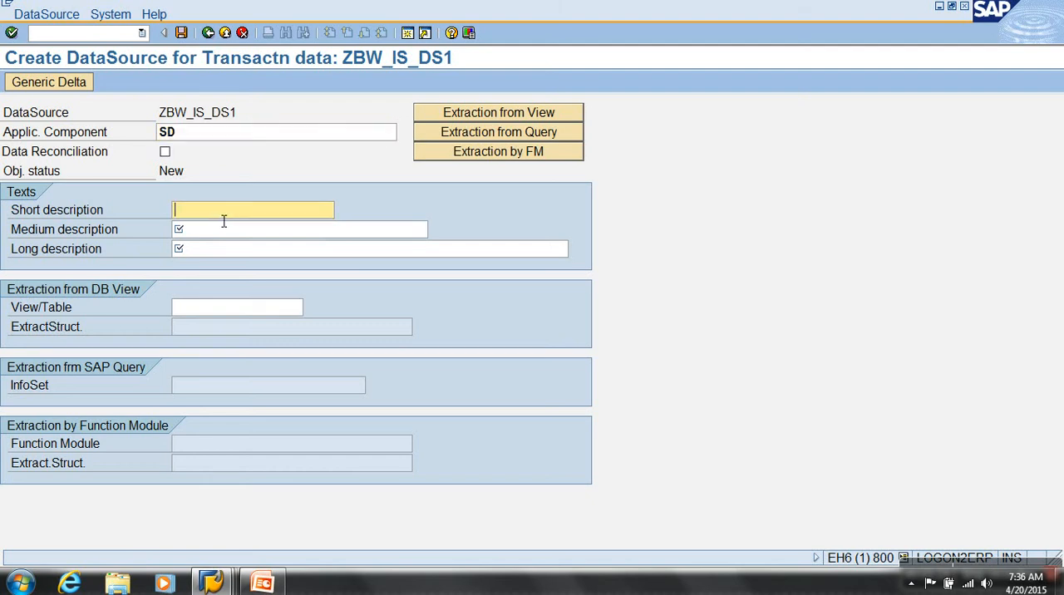
type("S : ")
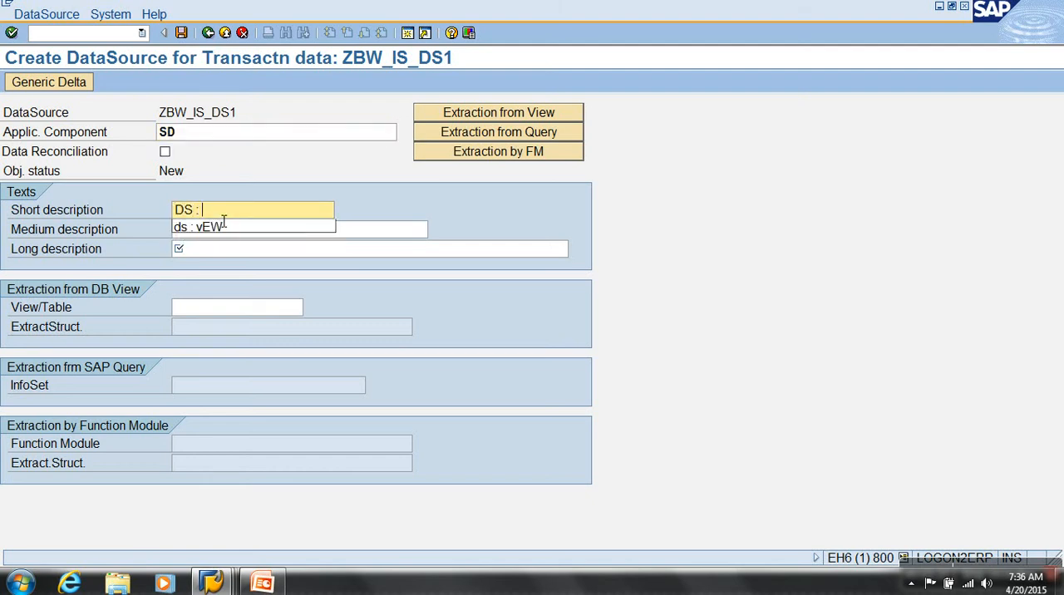
type("Infoset")
key("Tab")
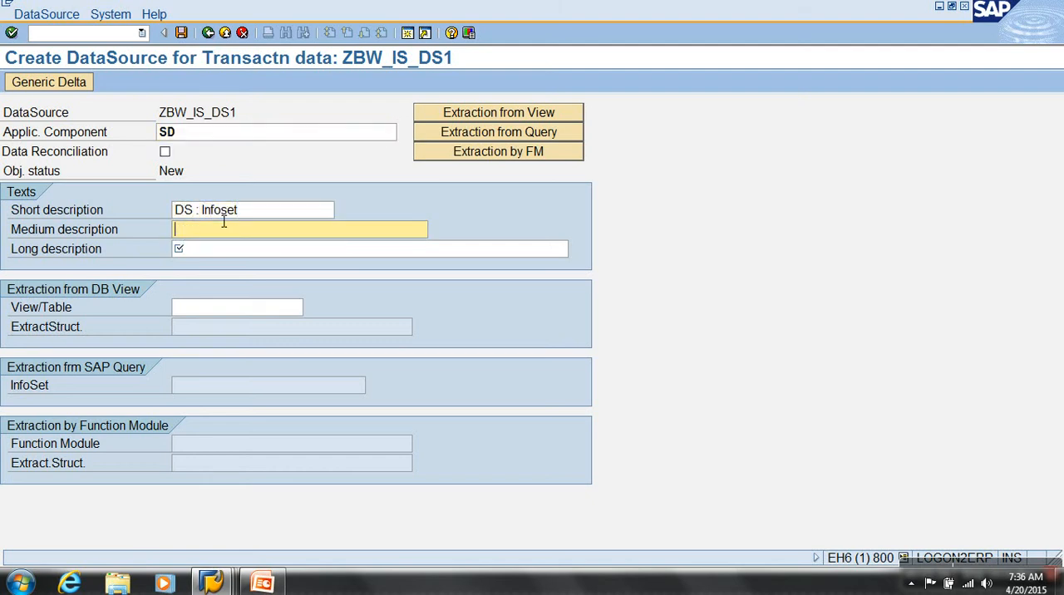
type("Ds : Infoset")
key("Tab")
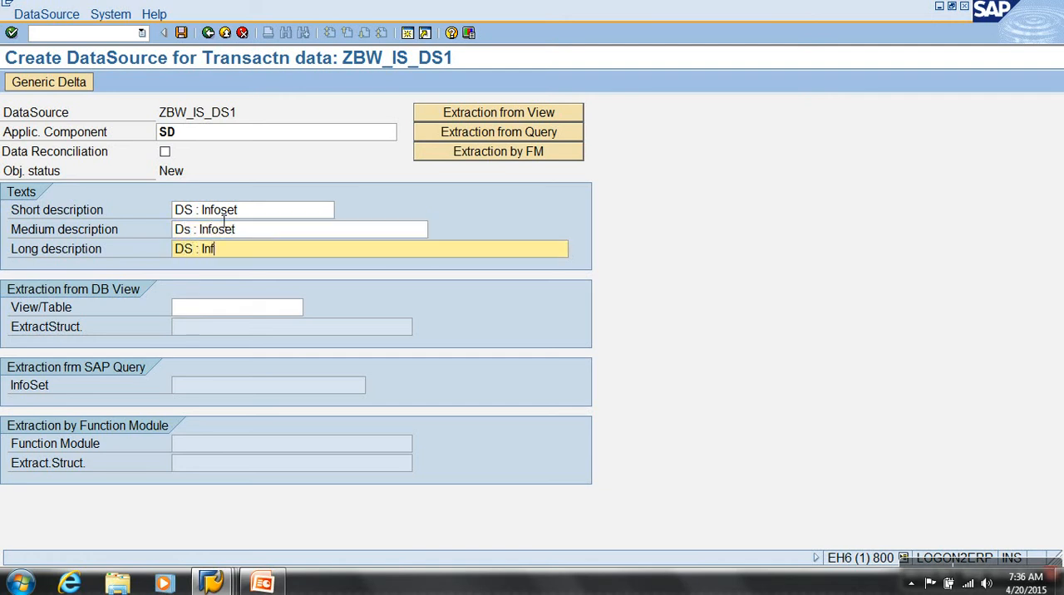
Switch the DataSource to extraction from query and move the entry ZBW_IS001 from View/Table to InfoSet
left_click(237, 308)
type("ZBW_IS001")
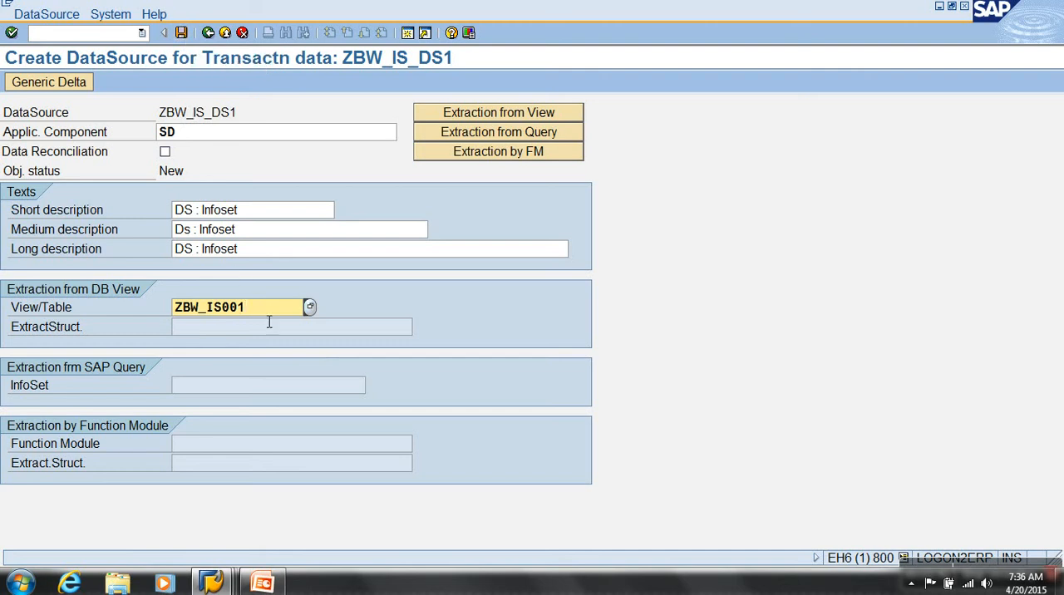
left_click_drag(270, 310, 41, 316)
key("ctrl+x")
left_click(112, 385)
left_click(473, 133)
left_click(213, 391)
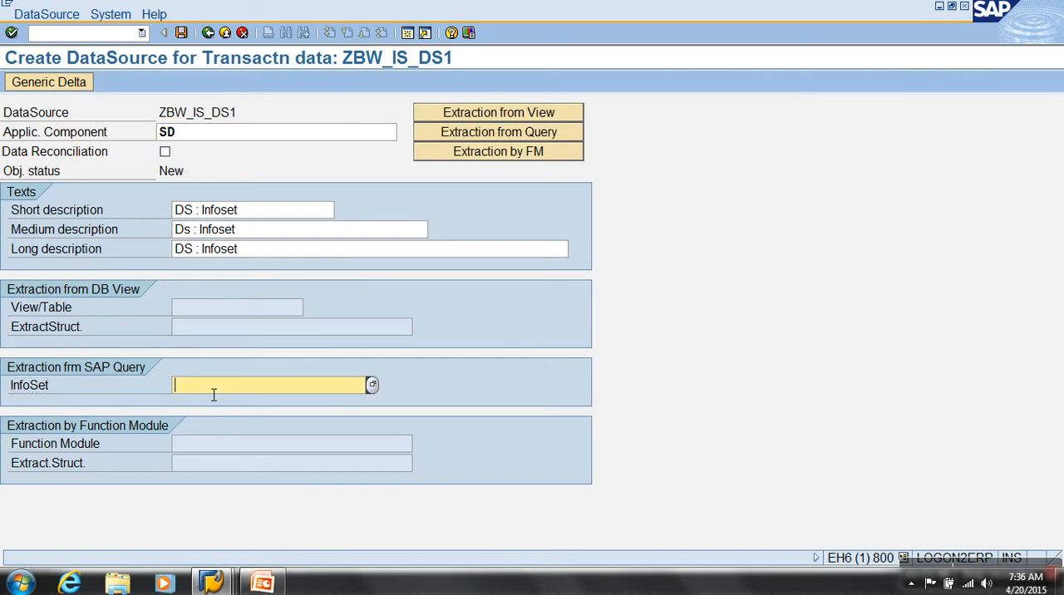
key("ctrl+v")
Save DataSource ZBW_IS_DS1, accept the note on text fields, and assign it to workbench request EH6K900002
left_click(181, 35)
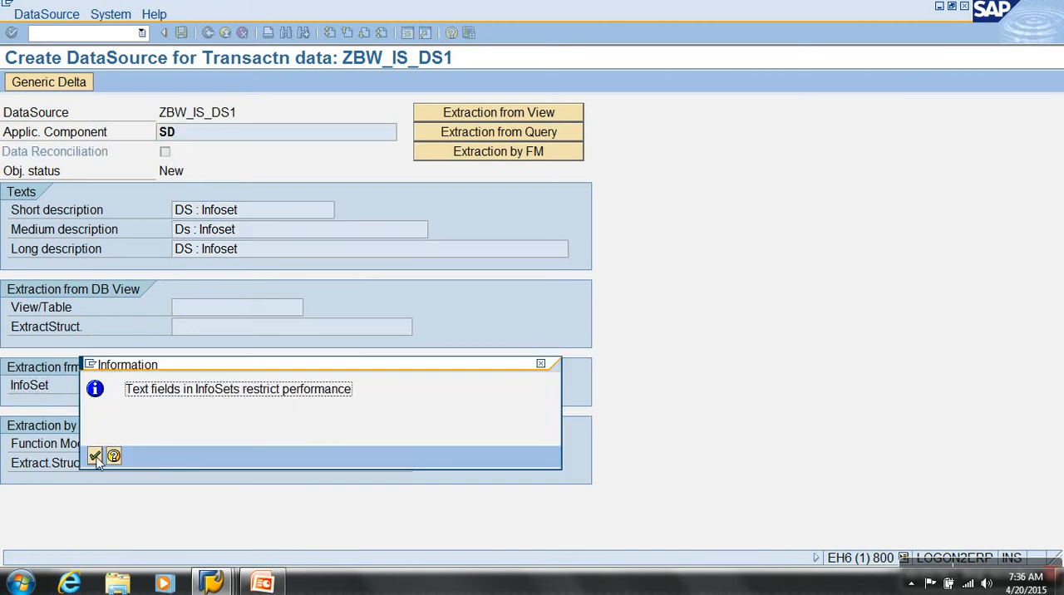
key("Return")
left_click(200, 386)
left_click(199, 388)
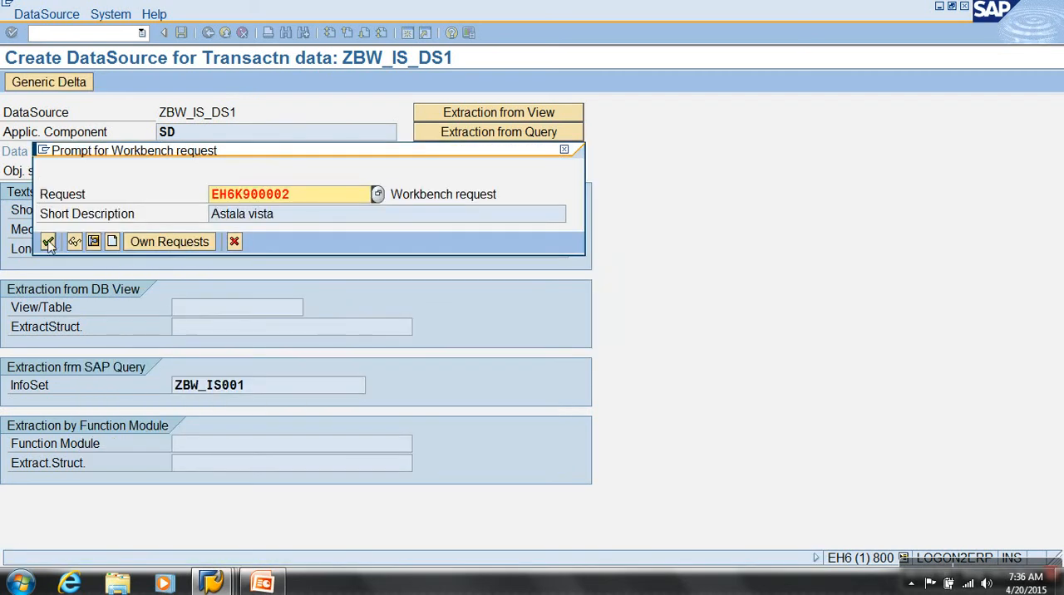
left_click(48, 242)
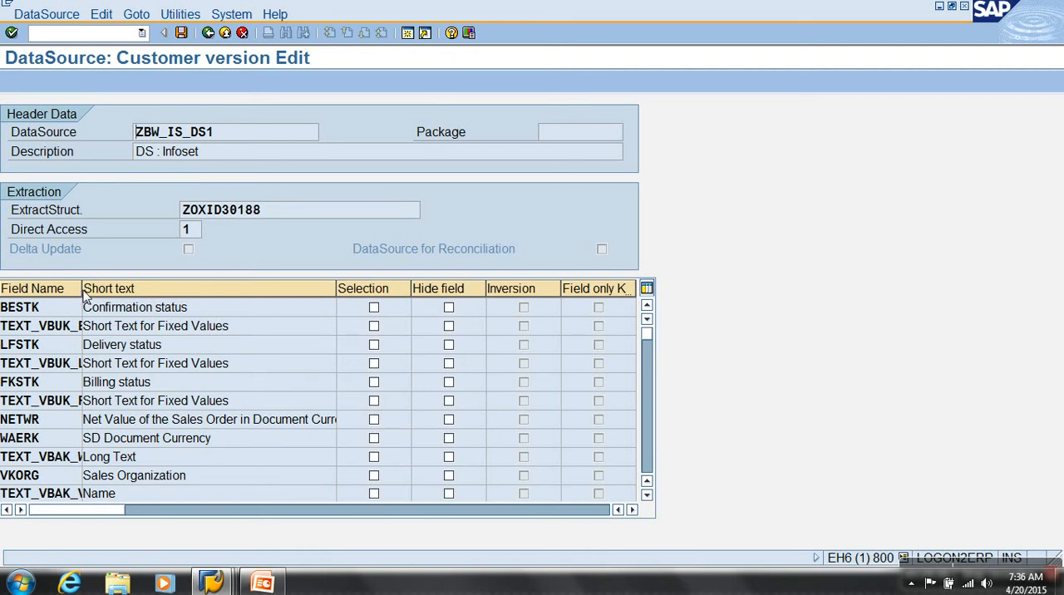
Hide the fields TEXT_VBUK_BESTK, TEXT_VBUK_LFSTK, TEXT_VBUK_FKSTK, TEXT_VBAK_WAERK and TEXT_VBAK_VKORG, and save the DataSource
left_click_drag(83, 297, 153, 291)
left_click(519, 327)
left_click(520, 364)
left_click(518, 403)
left_click(519, 458)
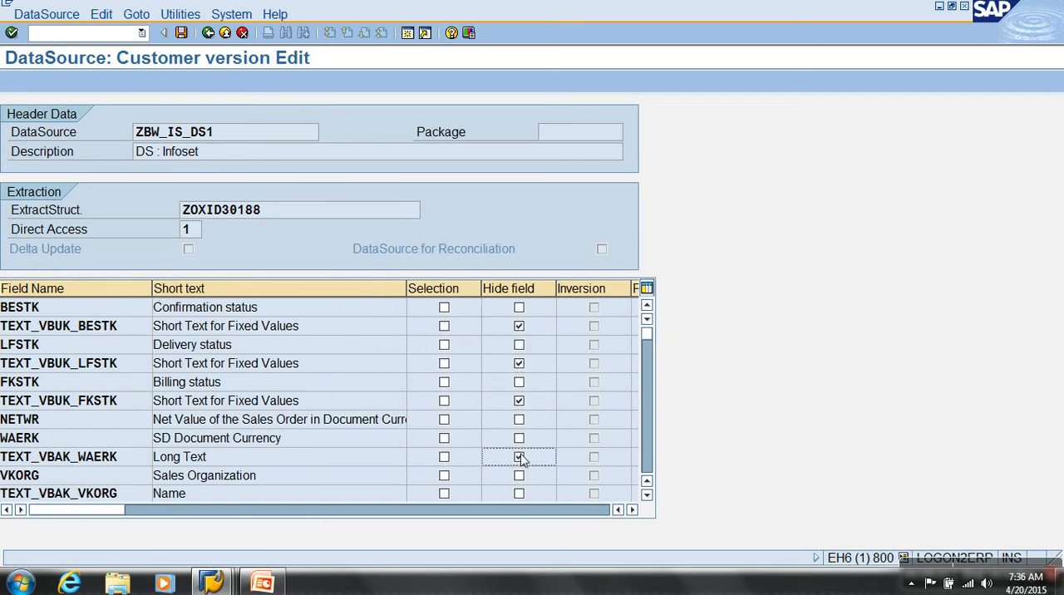
left_click(520, 494)
scroll(524, 483, "down", 2)
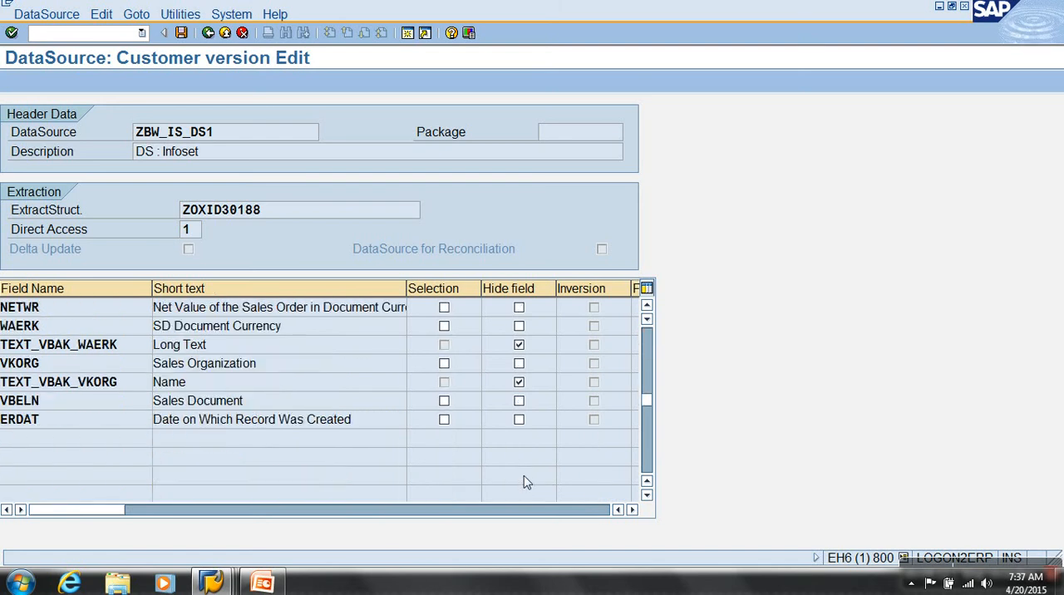
scroll(520, 428, "up", 2)
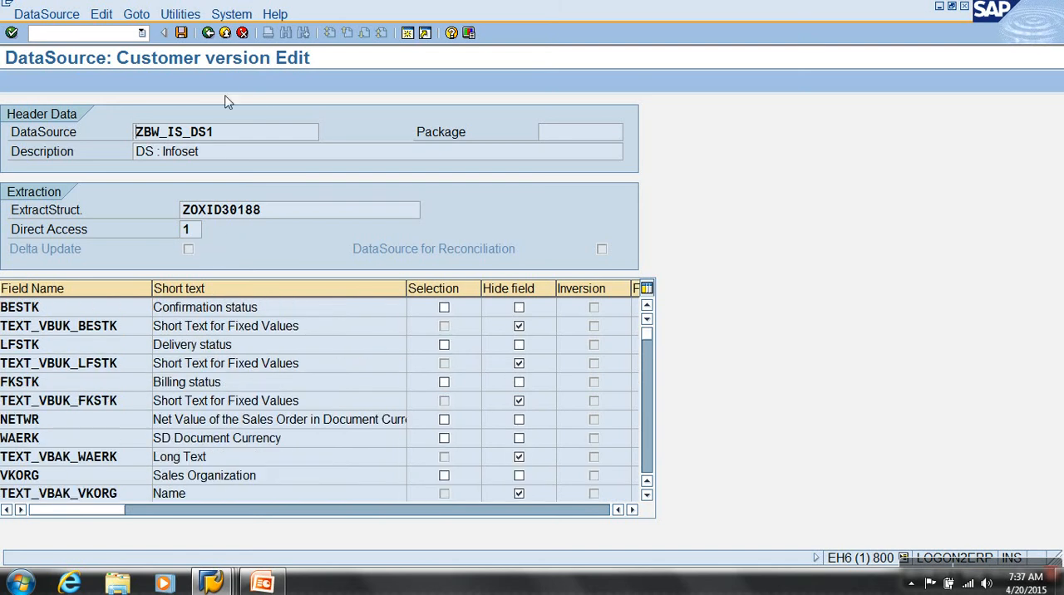
left_click(181, 32)
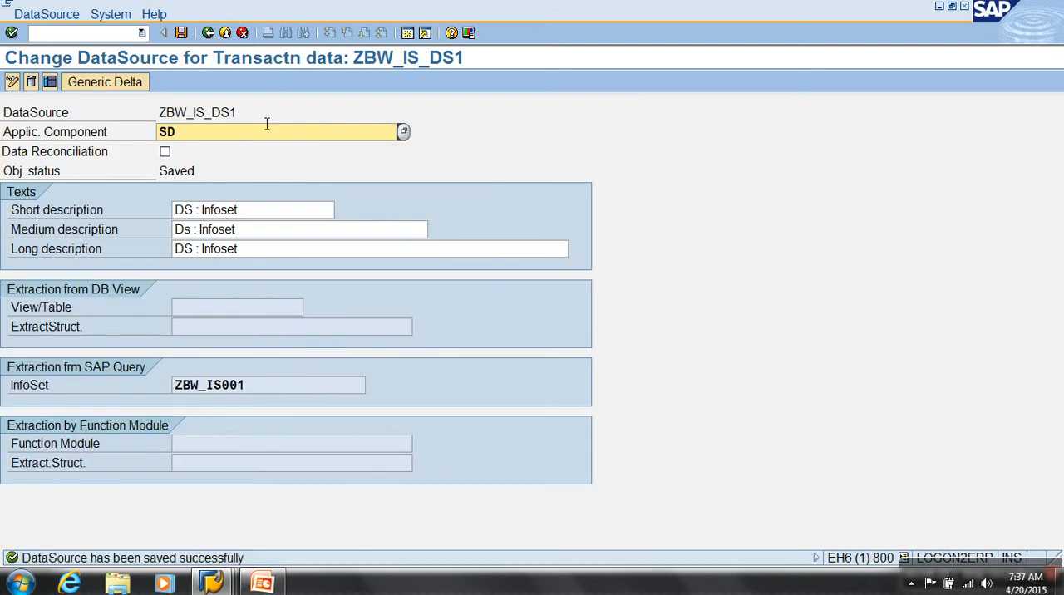
Open the Extractor Checker S-API and run a test extraction for DataSource ZBW_IS_DS1 with the default settings
left_click_drag(239, 112, 123, 131)
left_click(98, 34)
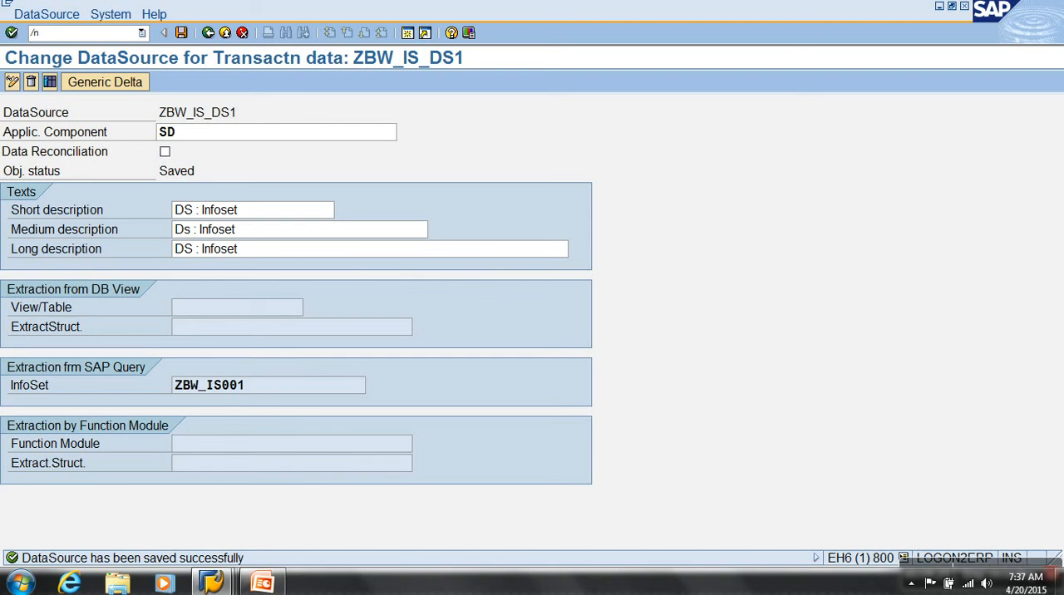
key("Return")
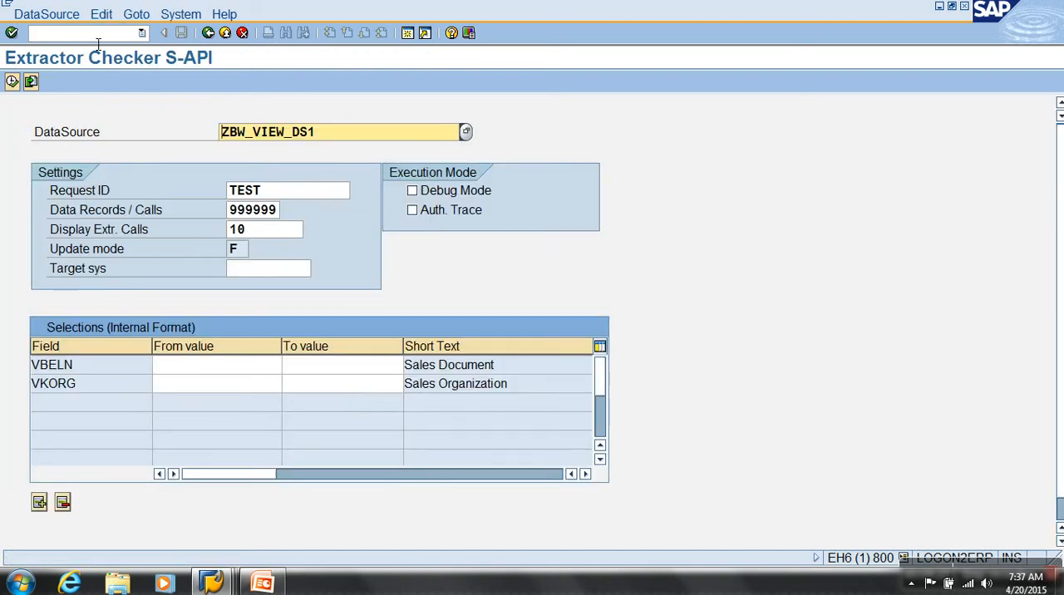
left_click_drag(317, 132, 220, 131)
key("ctrl+v")
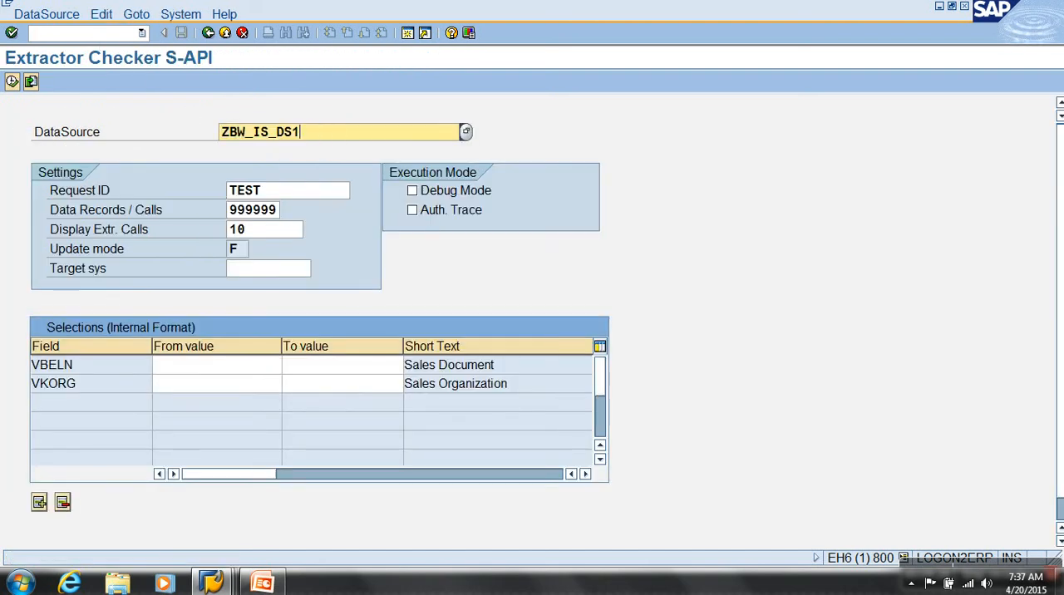
key("Return")
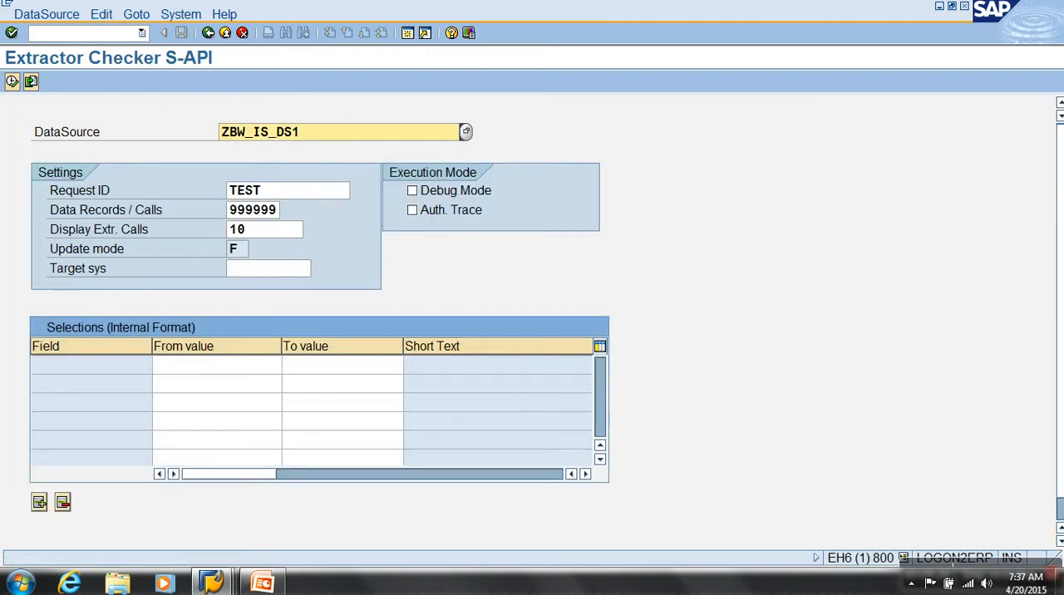
left_click(12, 80)
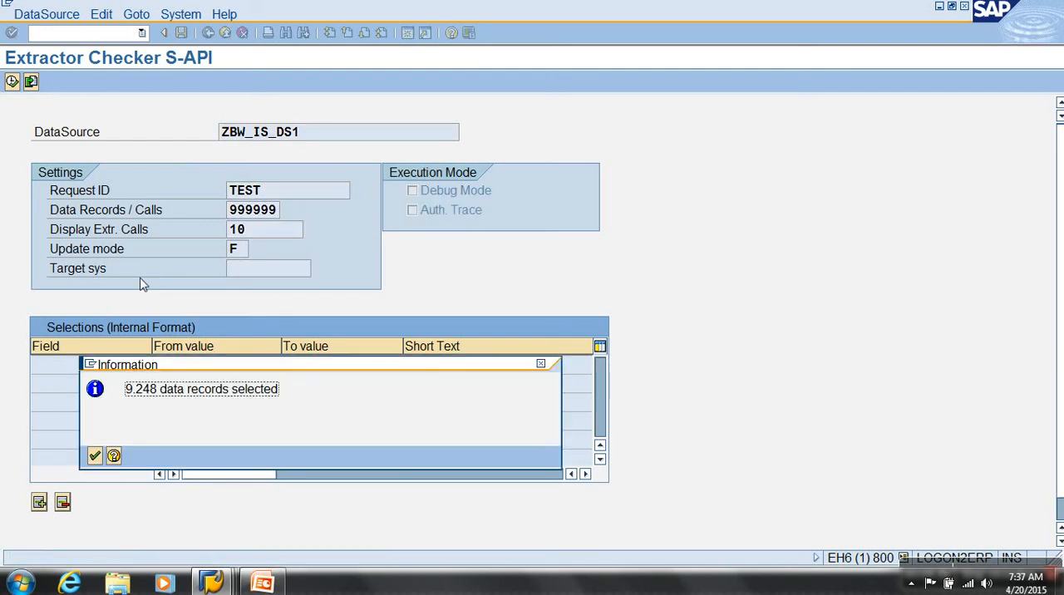
left_click(94, 457)
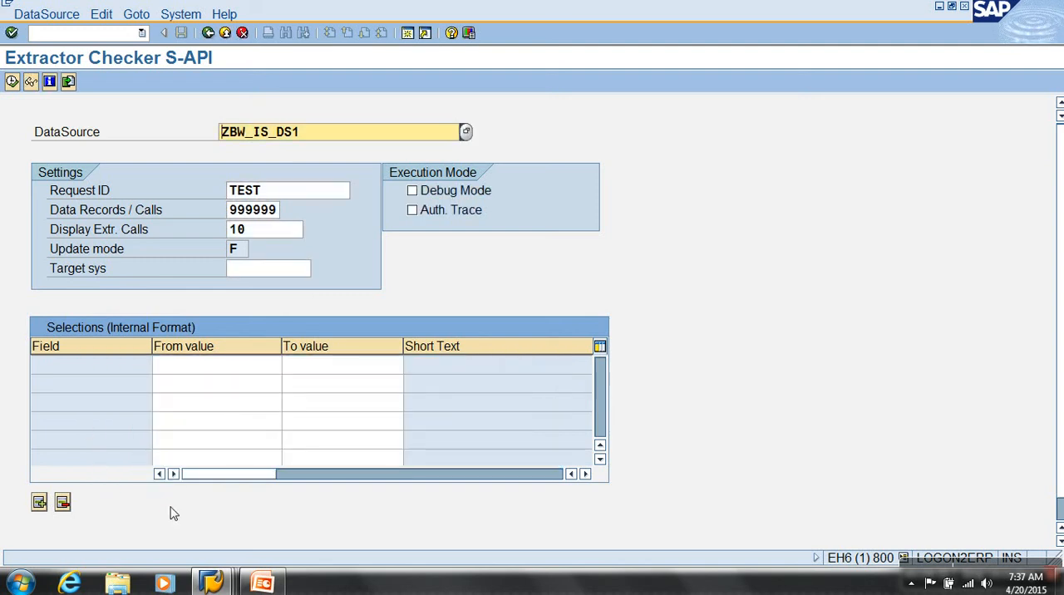
Display and look through the extracted records of ZBW_IS_DS1, and exit to the SAP Easy Access screen
scroll(173, 514, "down", 1)
left_click(234, 539)
left_click(178, 229)
scroll(178, 230, "down", 20)
scroll(176, 232, "down", 16)
scroll(175, 248, "down", 7)
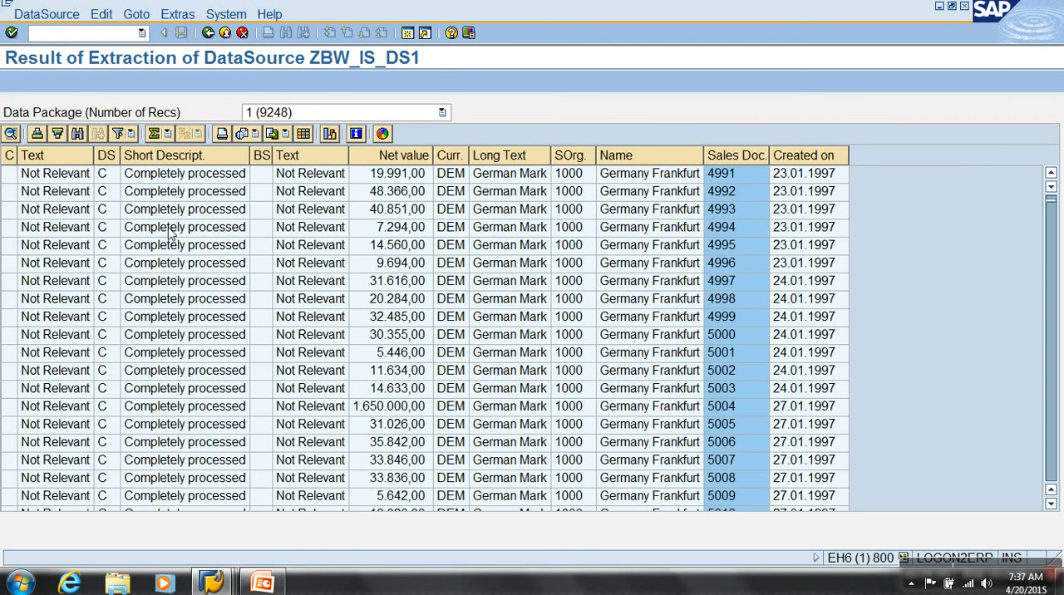
left_click(225, 33)
left_click(225, 33)
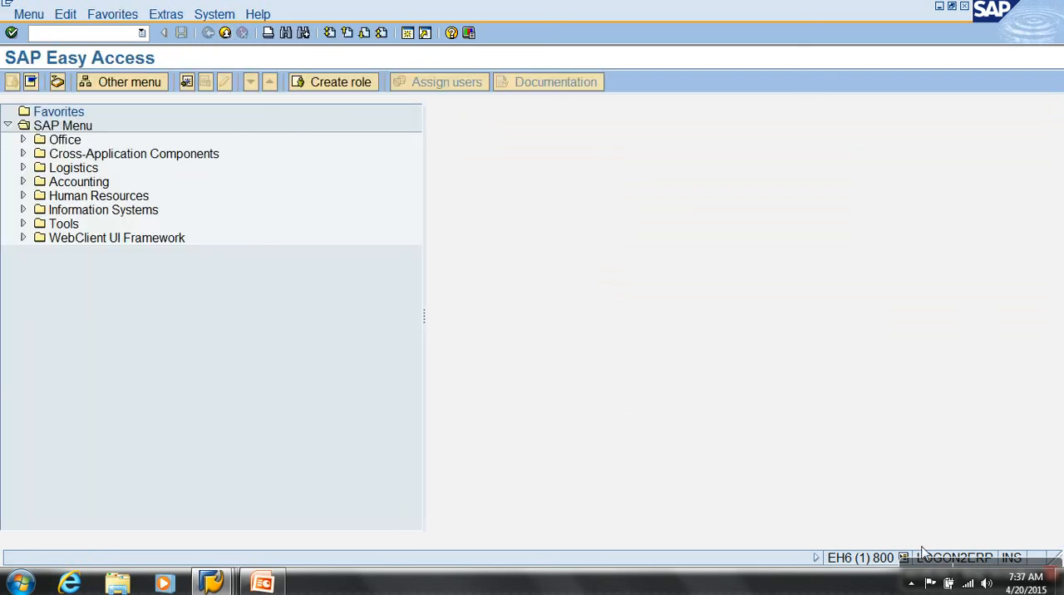